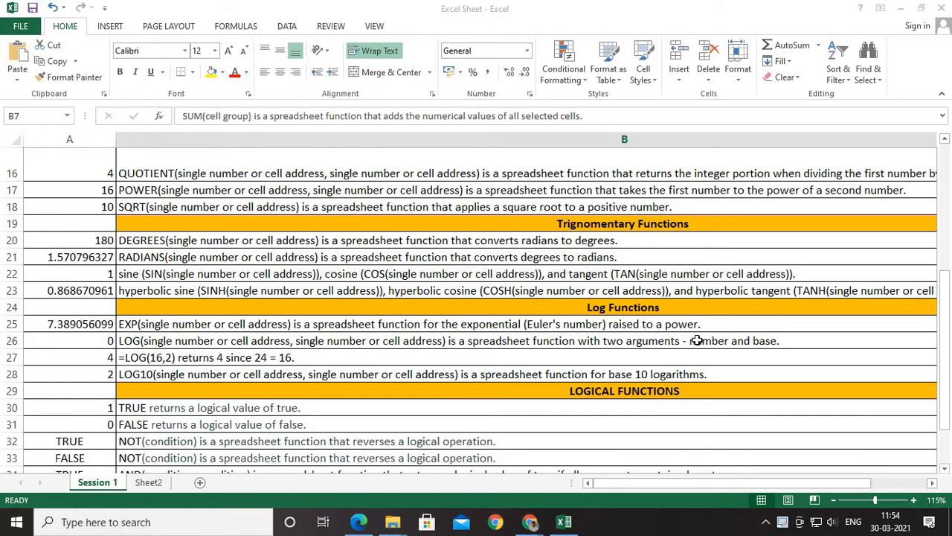
Step: Examine the zero-argument example in A2 and the formula of the single-number example in A3
scroll(787, 294, "up", 3)
scroll(787, 294, "up", 2)
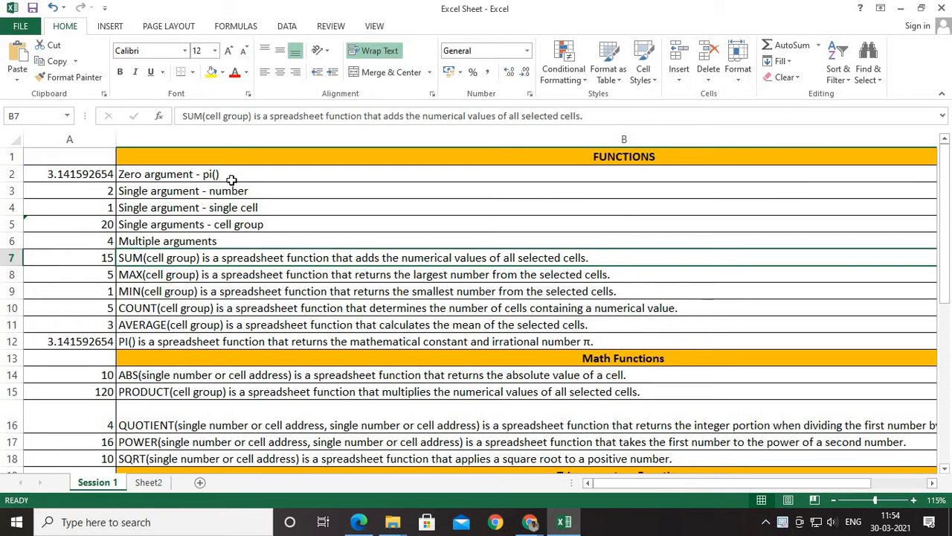
left_click(232, 174)
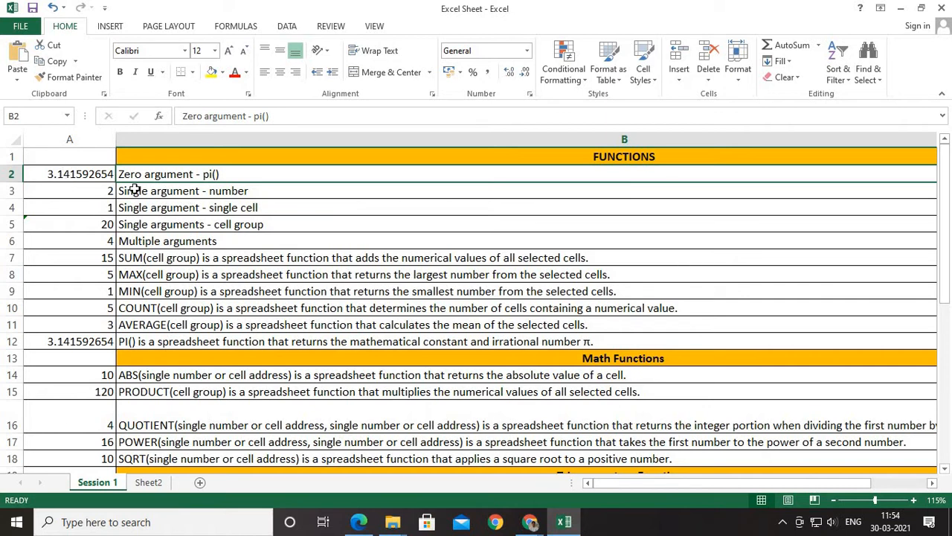
key("Left")
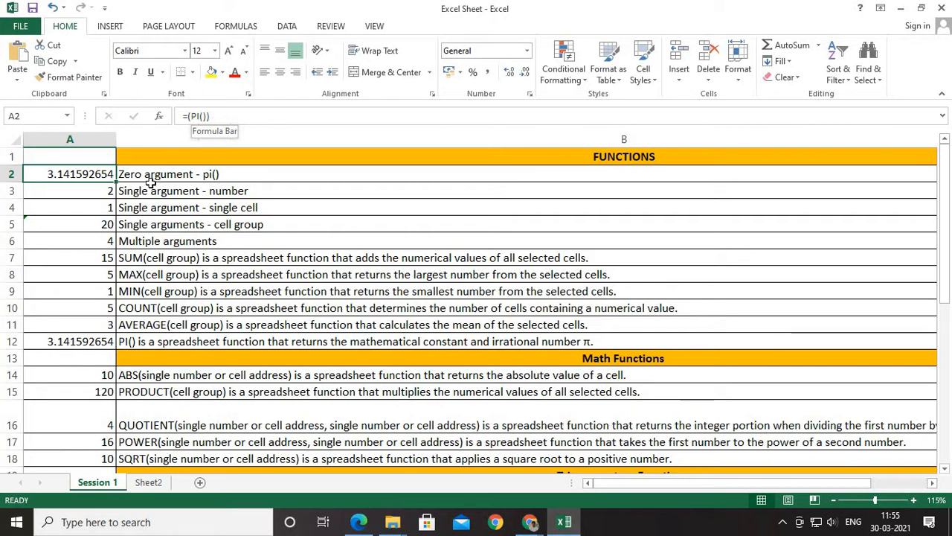
left_click(96, 190)
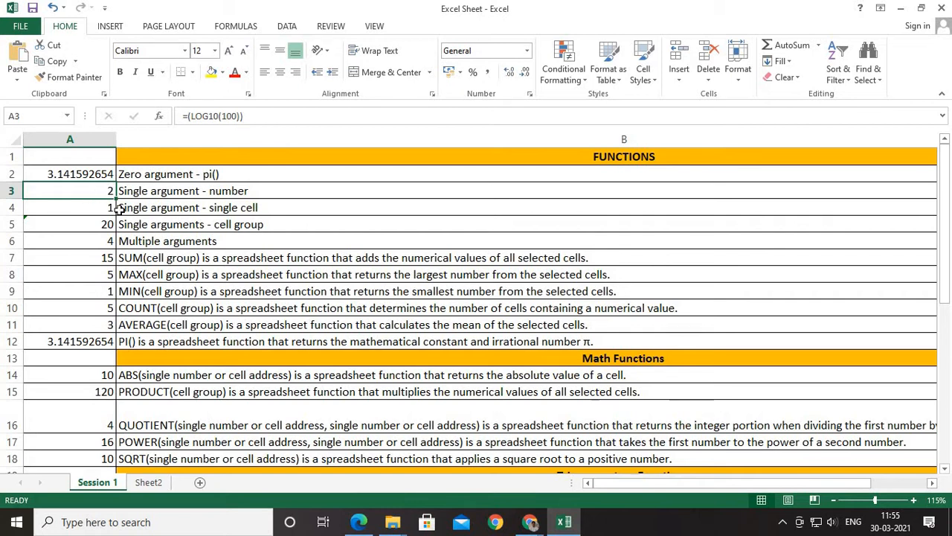
Step: Inspect the single-cell argument formula in A4 and compare it with its source value in the Data1 column
key("Down")
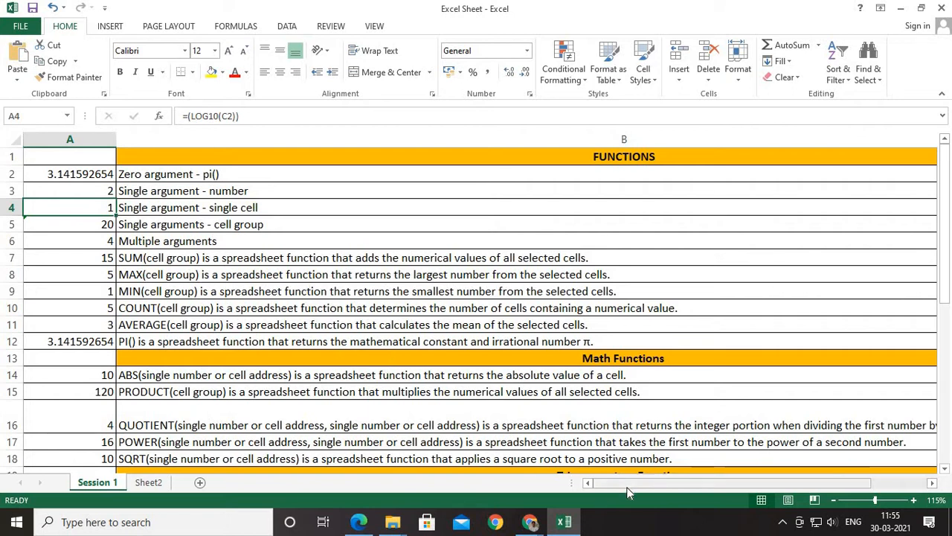
left_click_drag(645, 483, 118, 207)
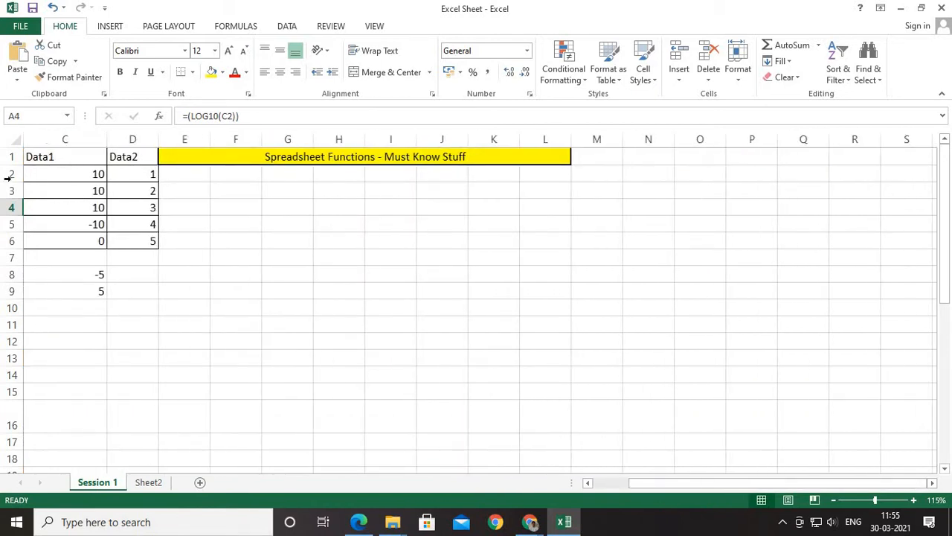
left_click_drag(651, 485, 600, 487)
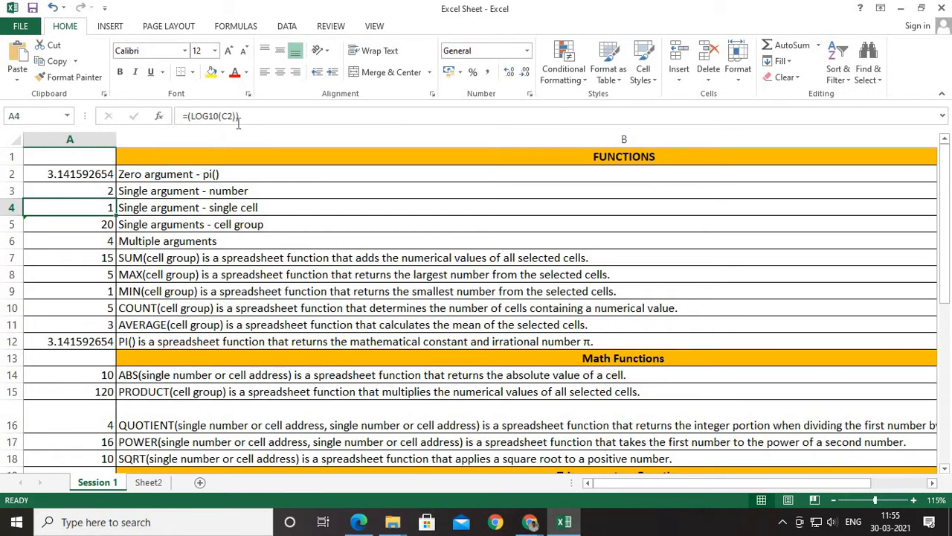
Step: Inspect the cell-group argument formula in A5 and its source cells in Data1, leaving the formula unedited
key("Down")
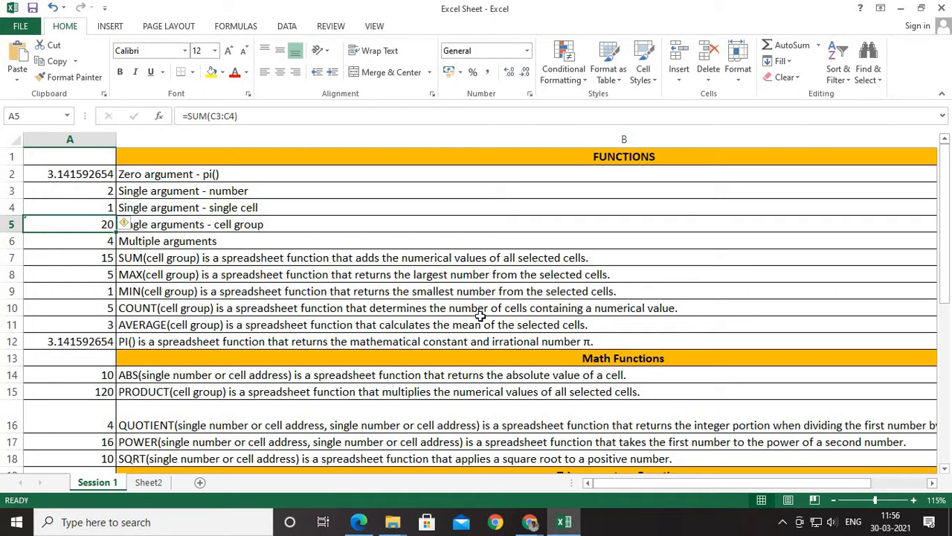
left_click_drag(636, 481, 693, 484)
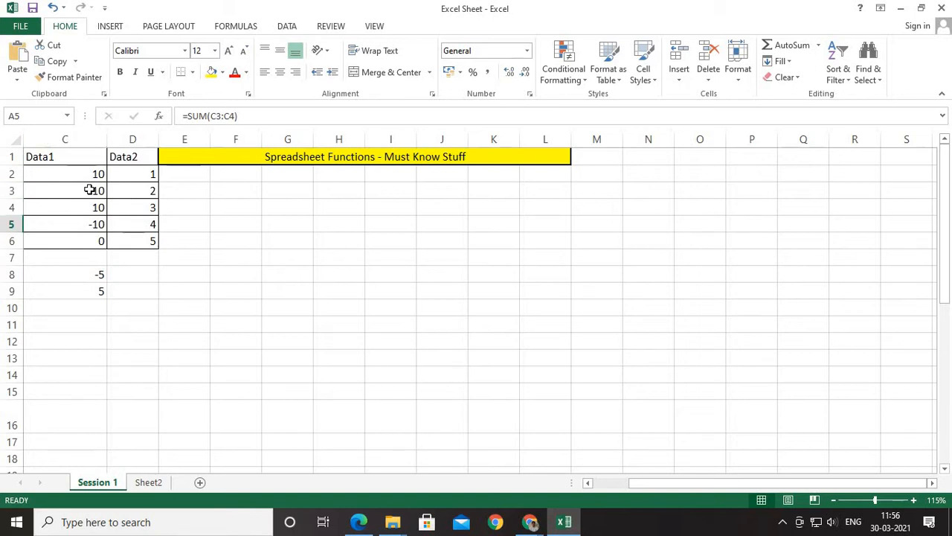
left_click(616, 483)
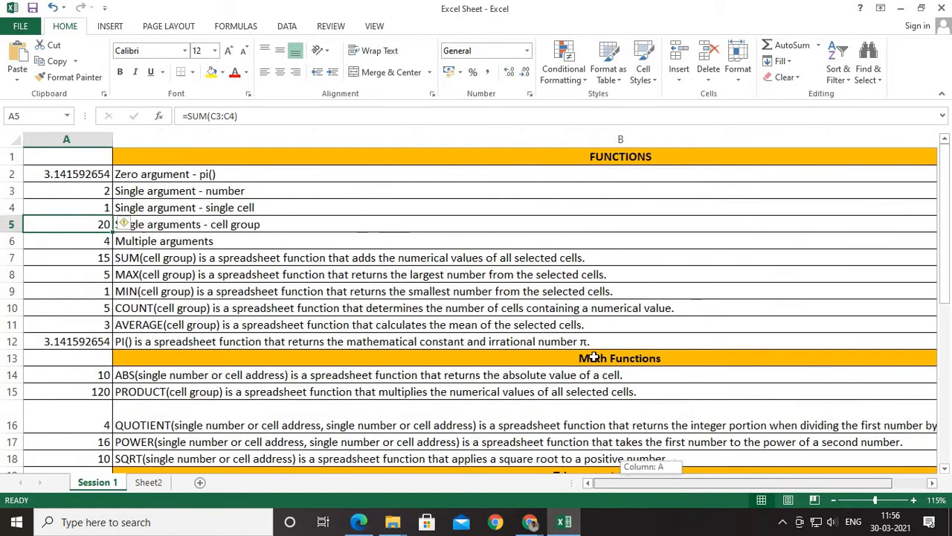
double_click(203, 117)
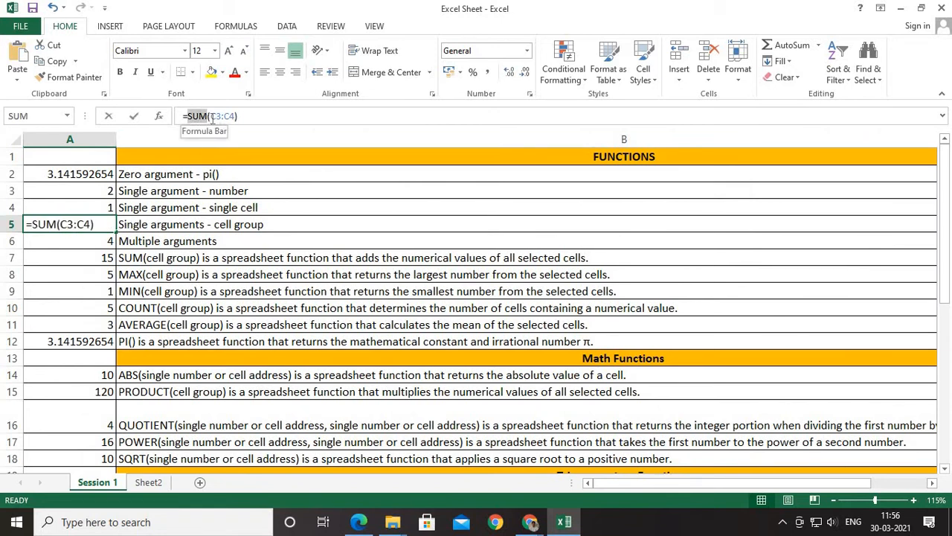
double_click(203, 116)
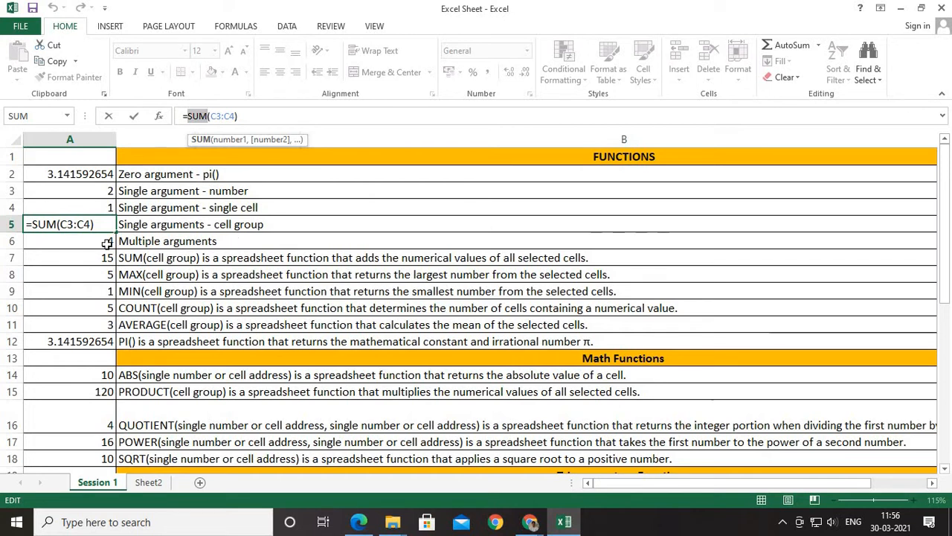
key("Escape")
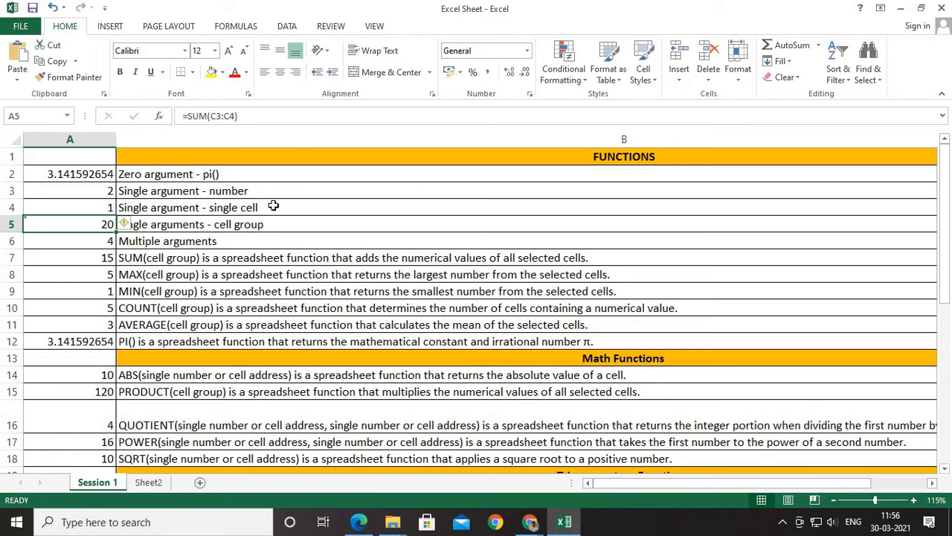
Step: Review the argument-type descriptions in B5 and B6, and inspect the multiple-arguments formula in A6
left_click(207, 243)
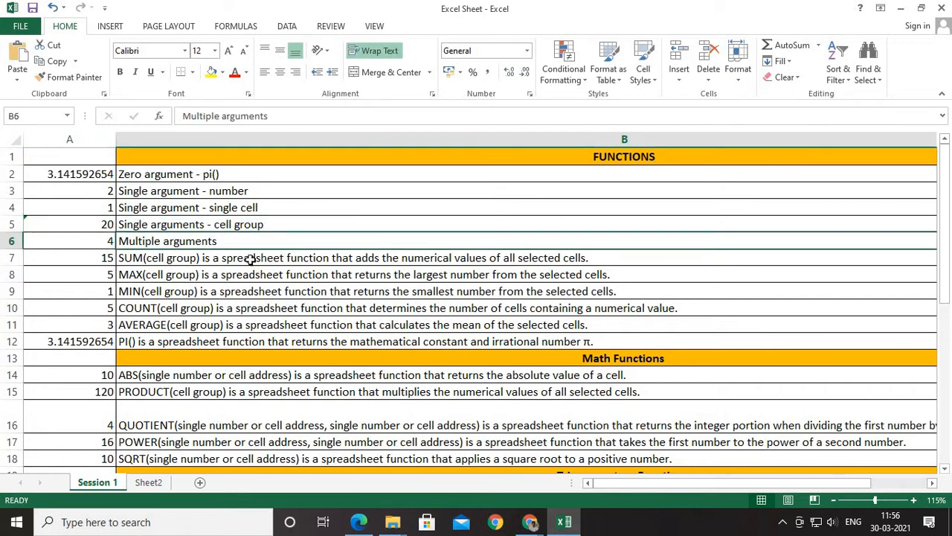
key("Up")
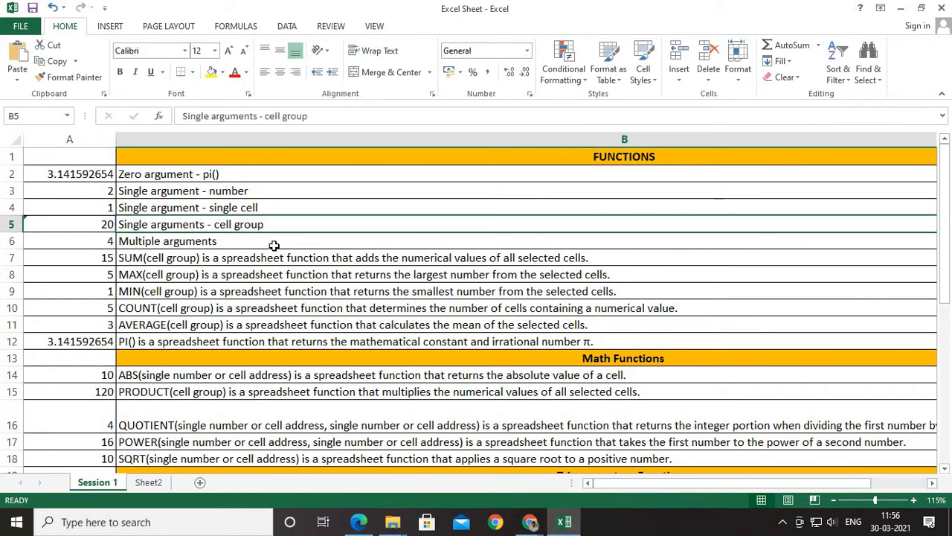
key("Down")
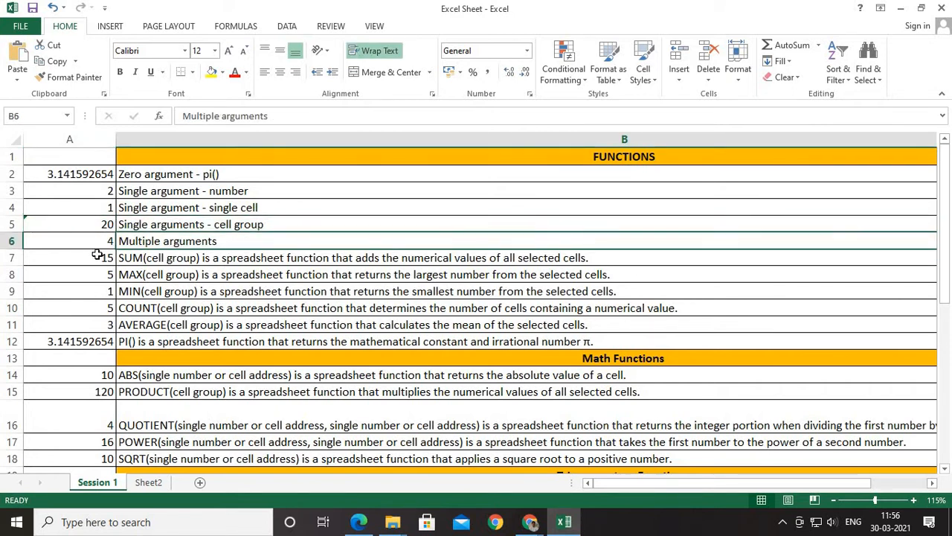
key("Left")
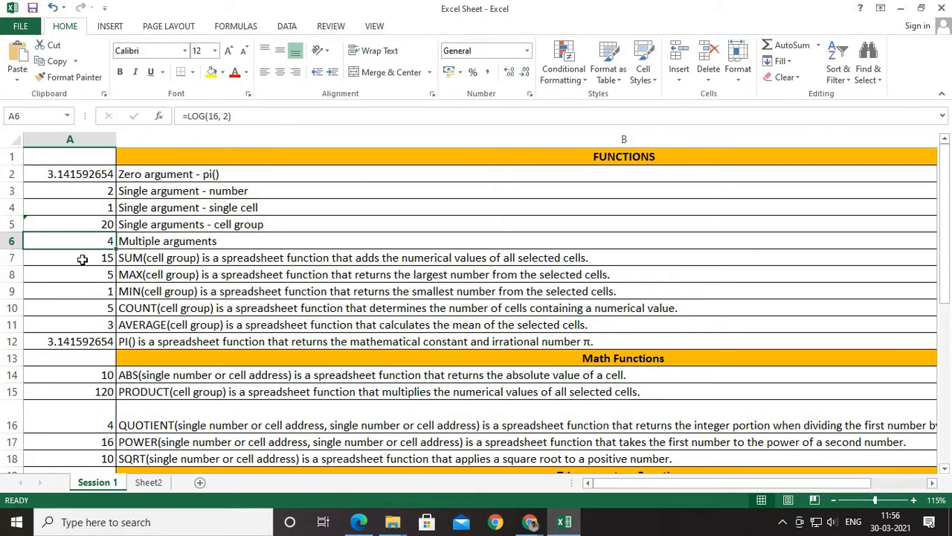
Step: Inspect the SUM example's formula in A7 and check the Data2 values it adds
key("Down")
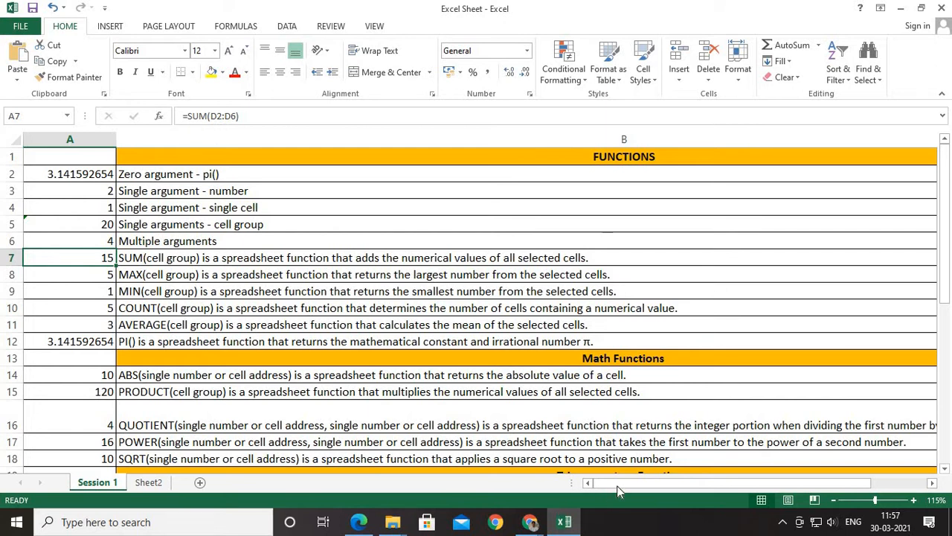
left_click_drag(619, 484, 668, 484)
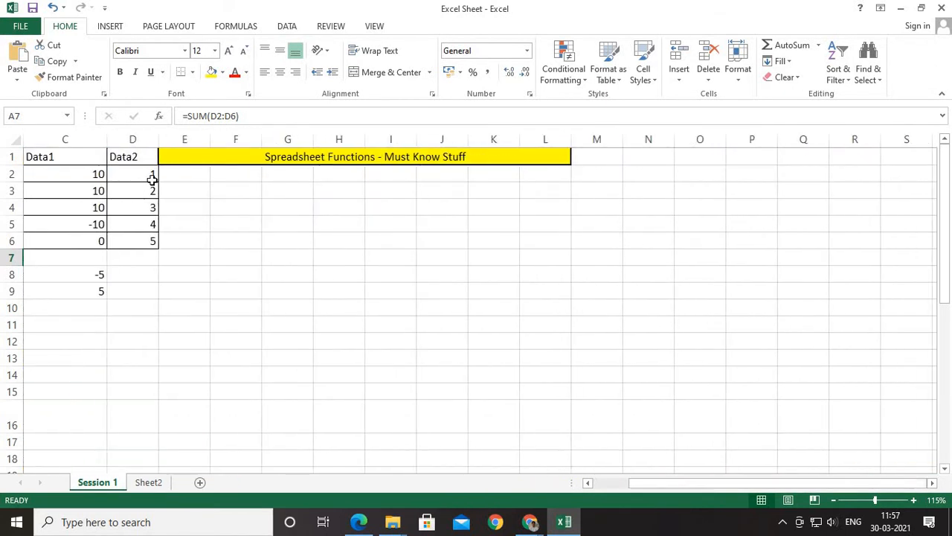
left_click(146, 174)
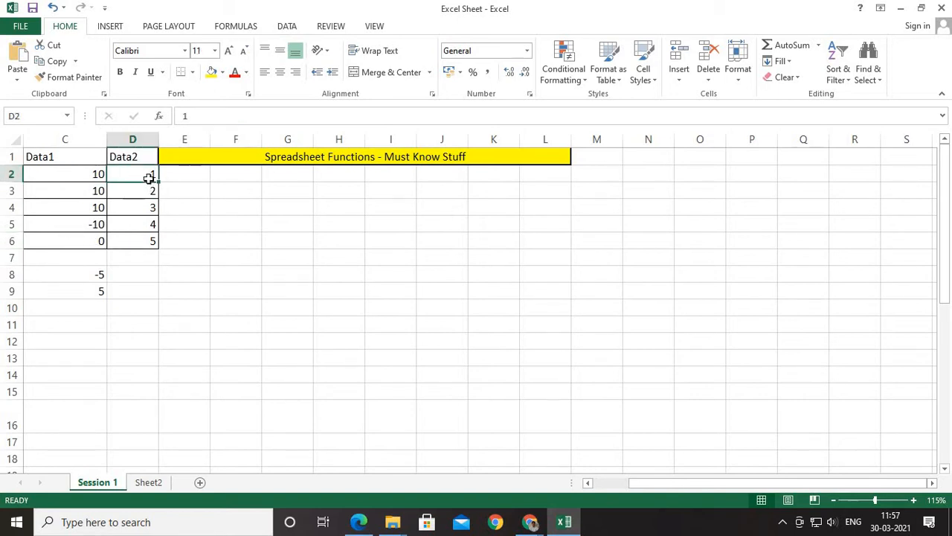
left_click_drag(651, 482, 543, 481)
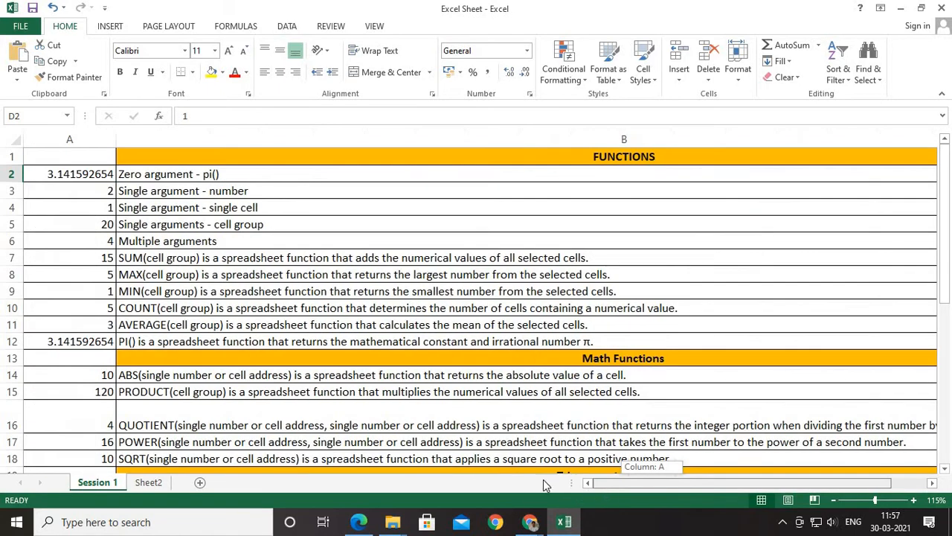
left_click(95, 260)
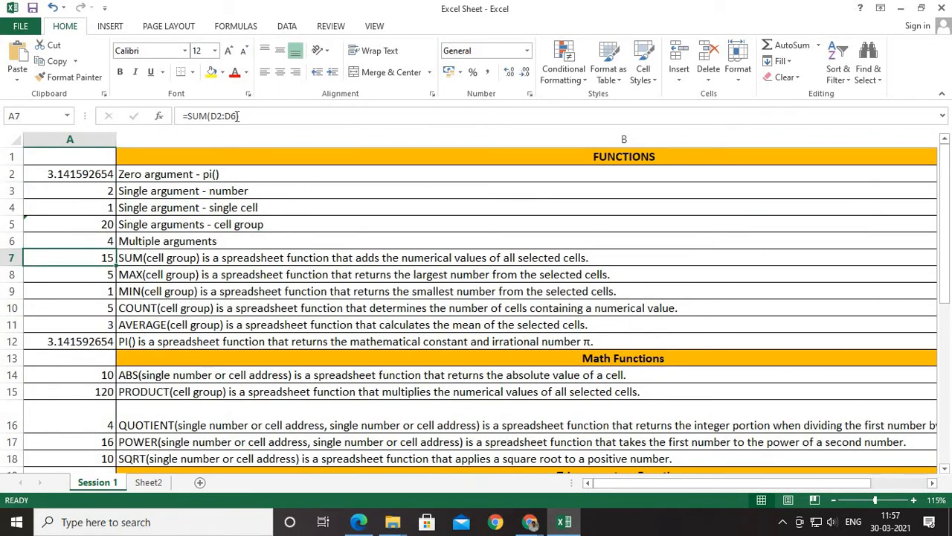
Step: Inspect the MAX, MIN and COUNT example formulas in A8 to A10 against the Data2 values
left_click(86, 276)
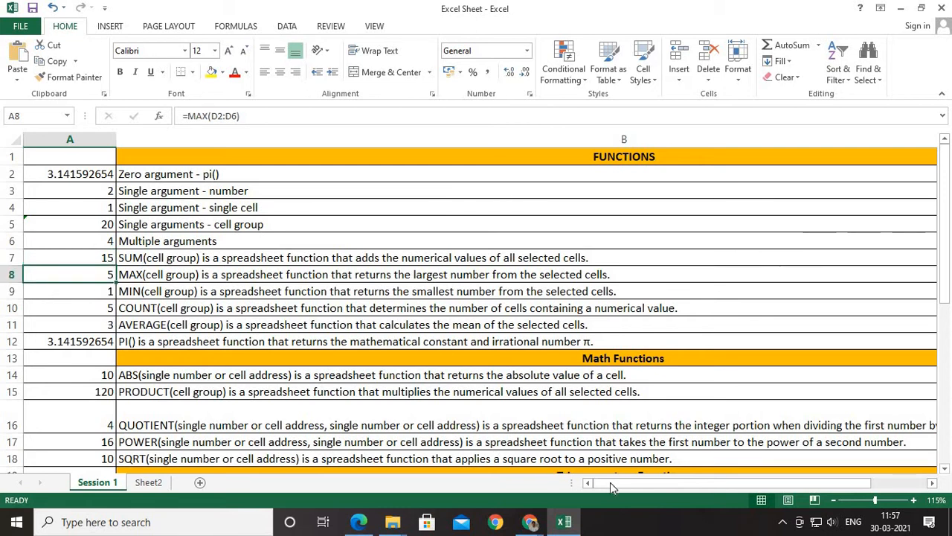
mouse_move(610, 482)
left_mouse_down()
mouse_move(649, 483)
mouse_move(606, 483)
left_mouse_up()
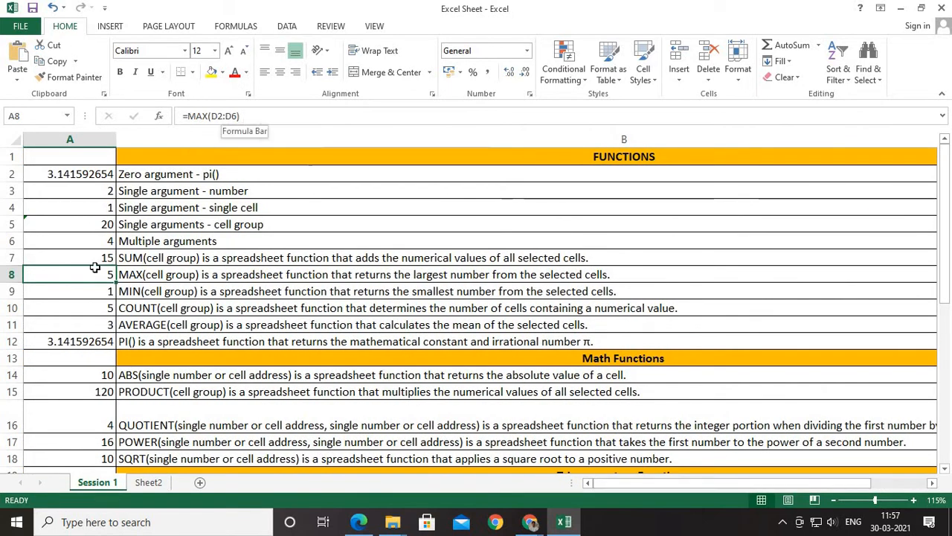
key("Down")
mouse_move(695, 488)
left_mouse_down()
mouse_move(739, 489)
mouse_move(677, 491)
left_mouse_up()
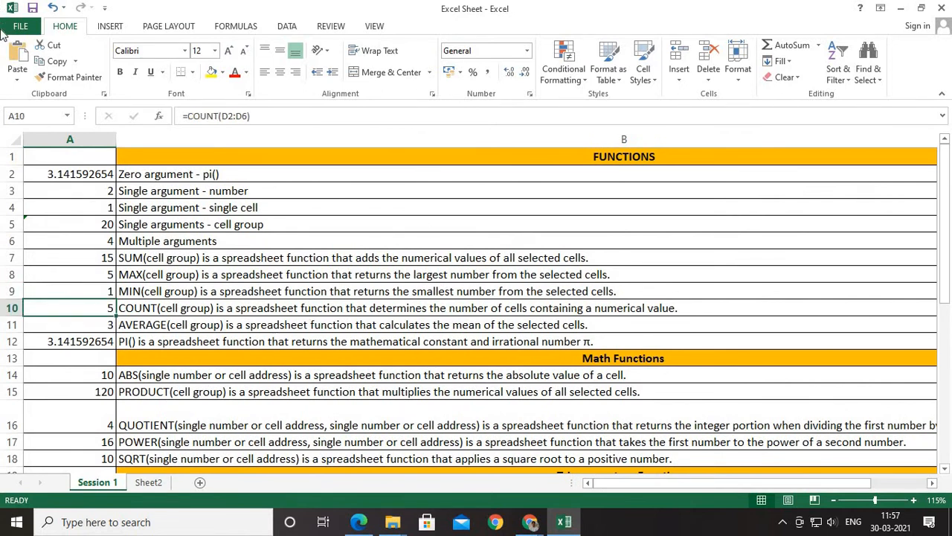
left_click(74, 78)
key("Escape")
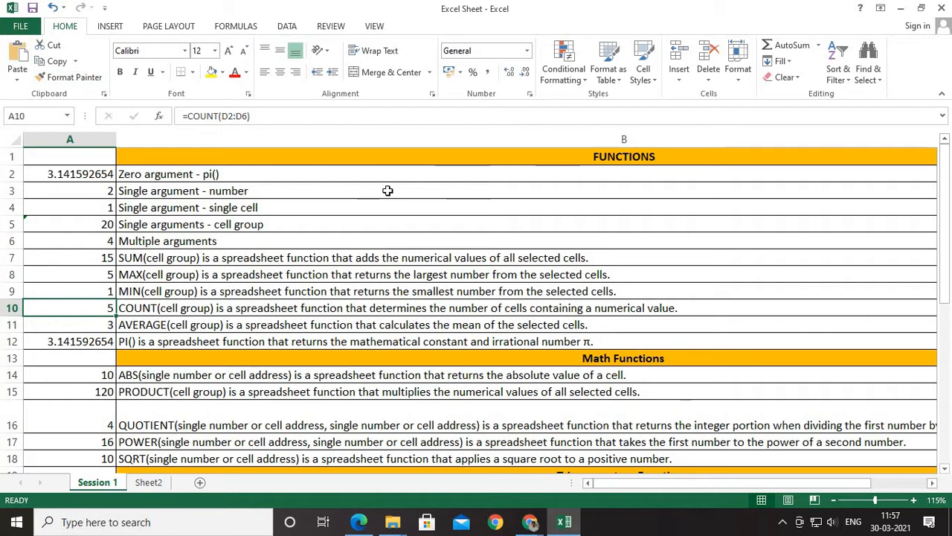
Step: Inspect the AVERAGE formula in A11 and the PI formula in A12, reviewing the MIN description in B9 in between
left_click(90, 327)
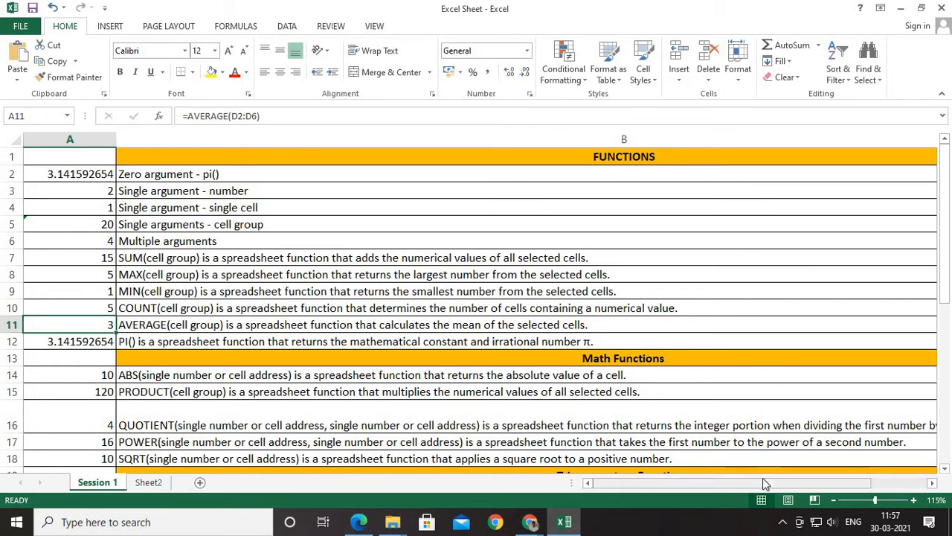
mouse_move(760, 485)
left_mouse_down()
mouse_move(800, 485)
mouse_move(733, 485)
mouse_move(742, 485)
left_mouse_up()
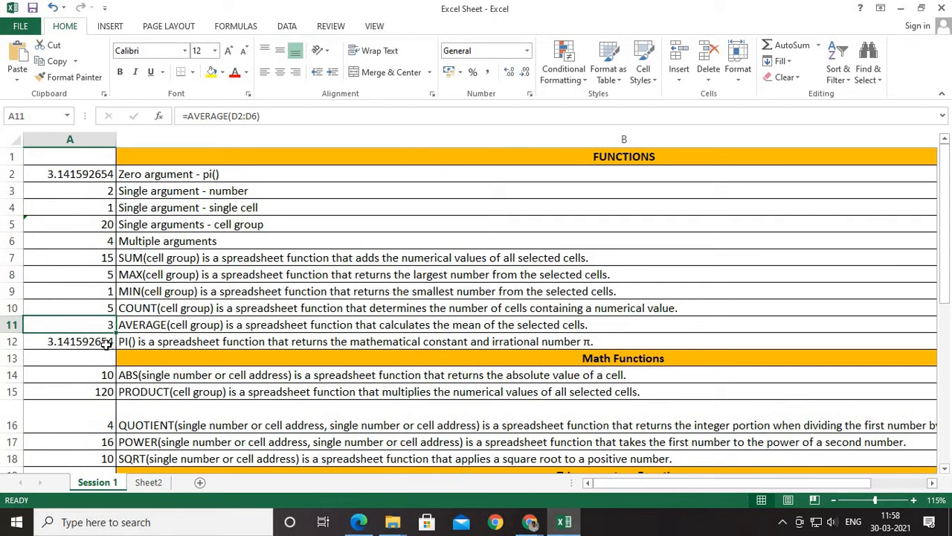
left_click(138, 294)
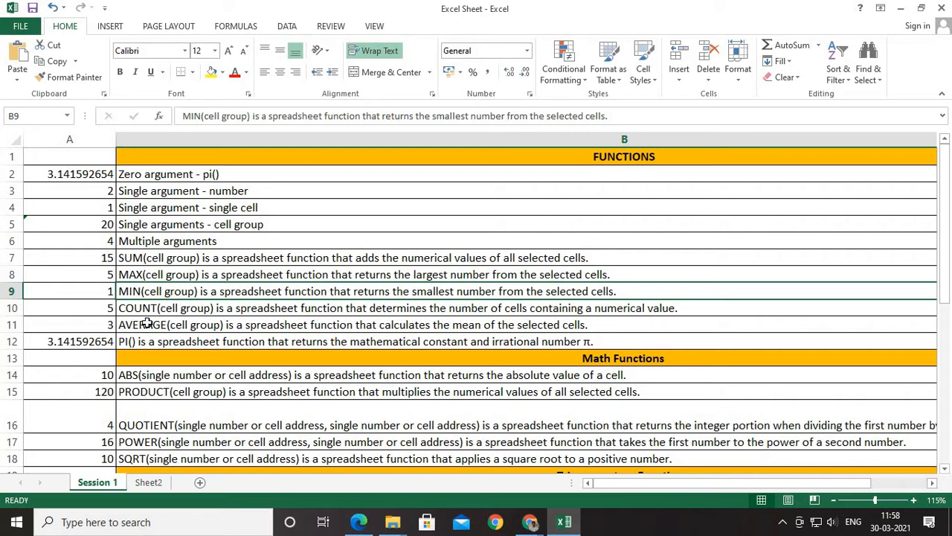
left_click(104, 341)
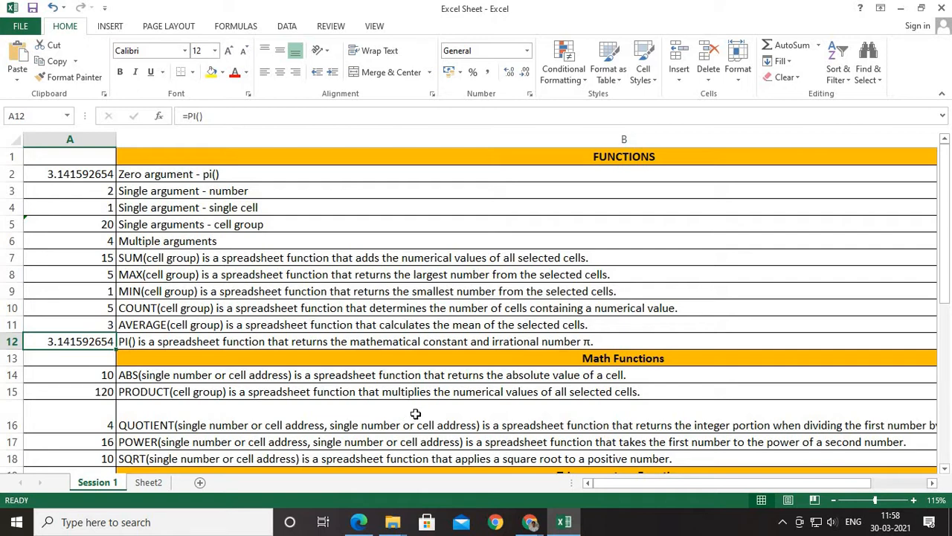
Step: Inspect the ABS example's formula in A14 under Math Functions and check its source value in C5
scroll(401, 325, "down", 2)
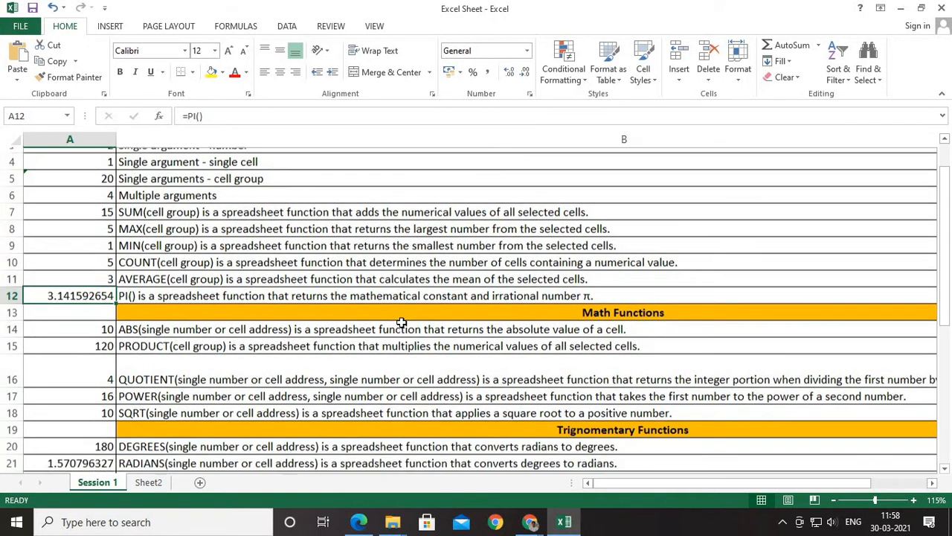
scroll(402, 325, "down", 1)
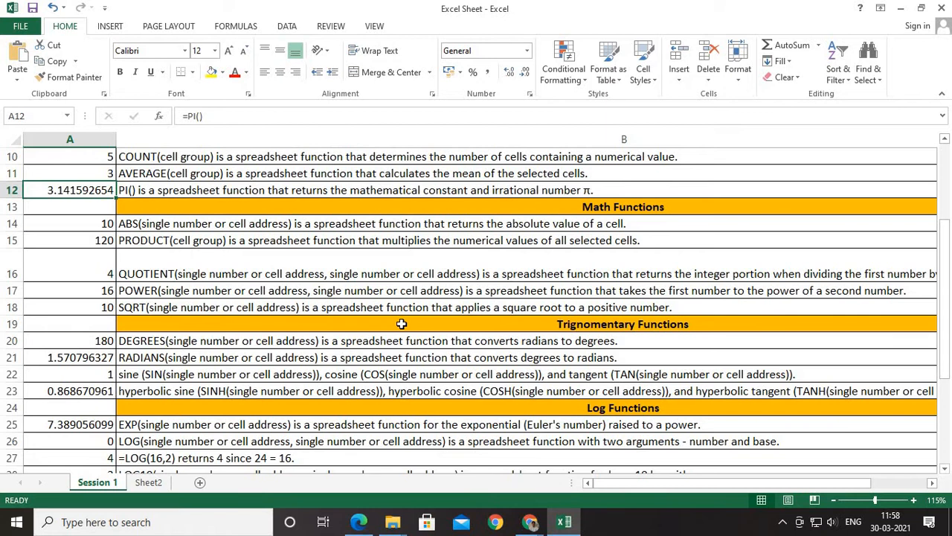
left_click(95, 223)
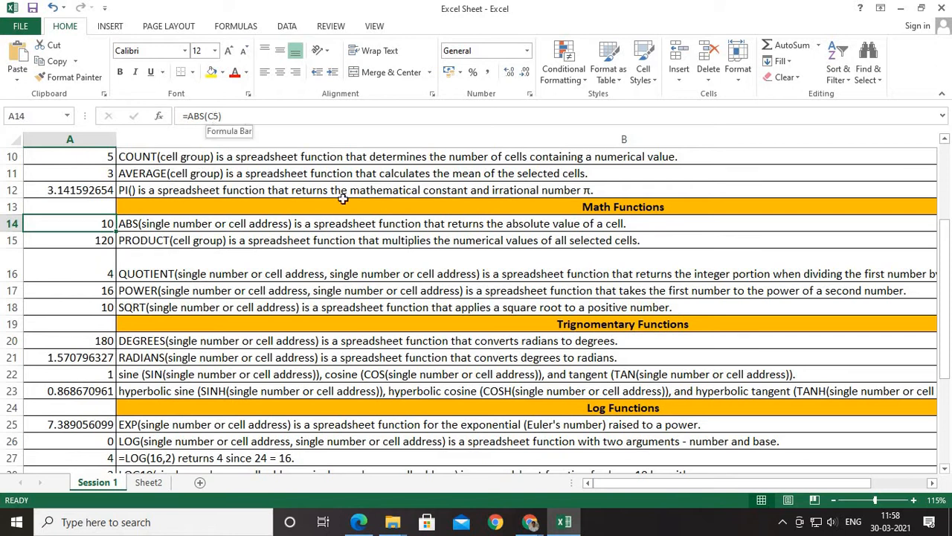
left_click_drag(613, 483, 627, 374)
scroll(654, 417, "up", 3)
mouse_move(680, 486)
left_mouse_down()
mouse_move(730, 482)
mouse_move(670, 482)
left_mouse_up()
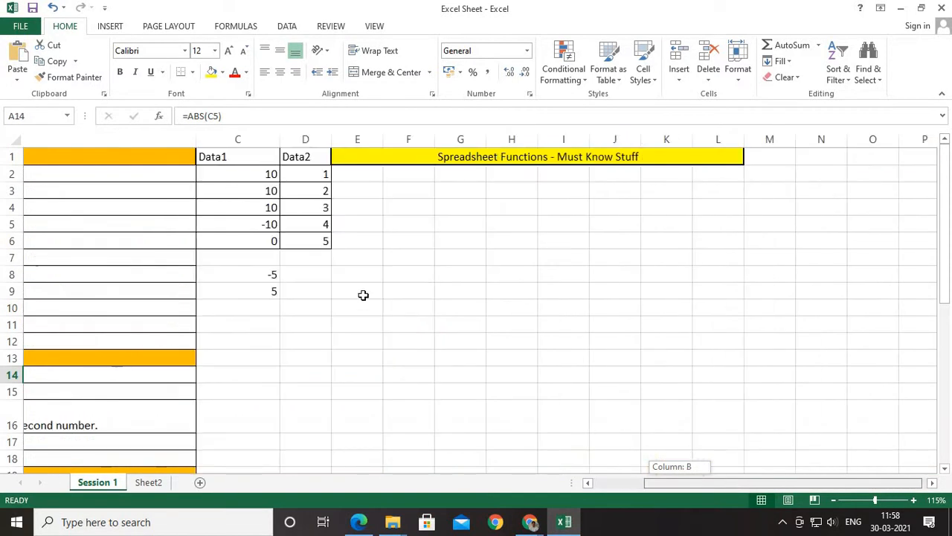
left_click(73, 227)
left_click_drag(644, 488, 201, 390)
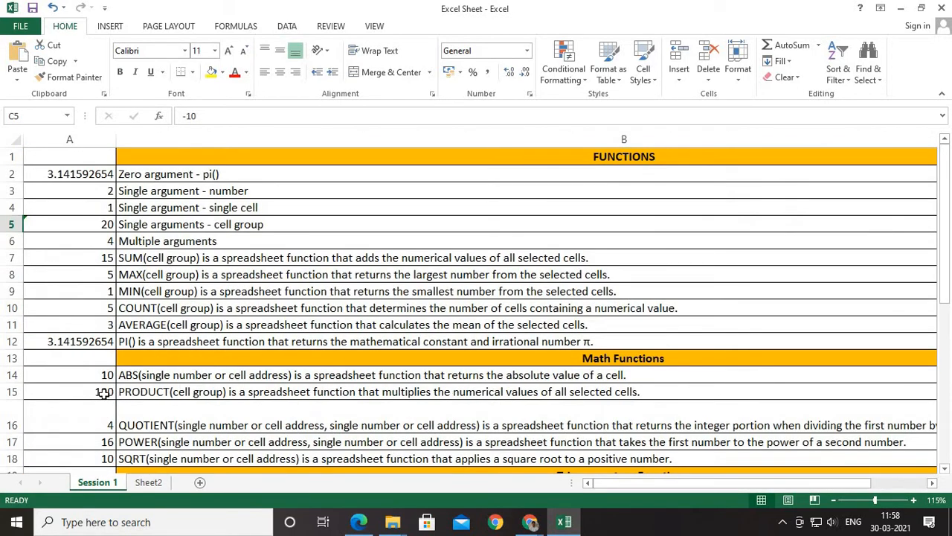
Step: Inspect the PRODUCT example's formula in A15 and check the Data2 values in D2:D6 that it multiplies
left_click(73, 375)
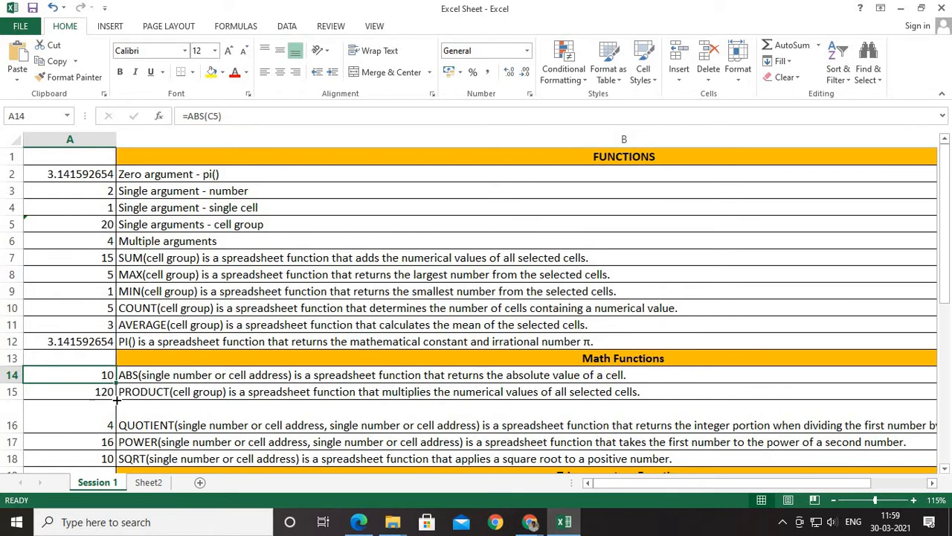
key("Down")
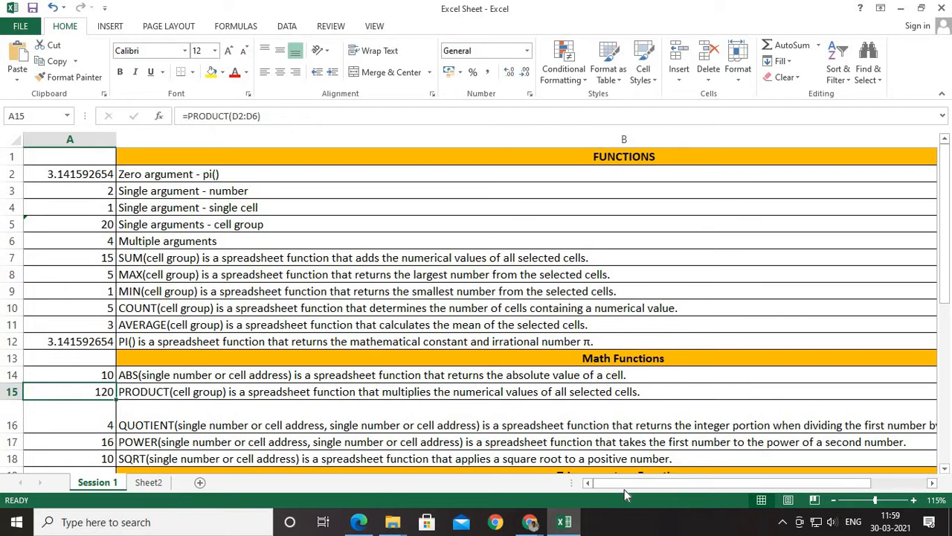
left_click_drag(633, 488, 677, 481)
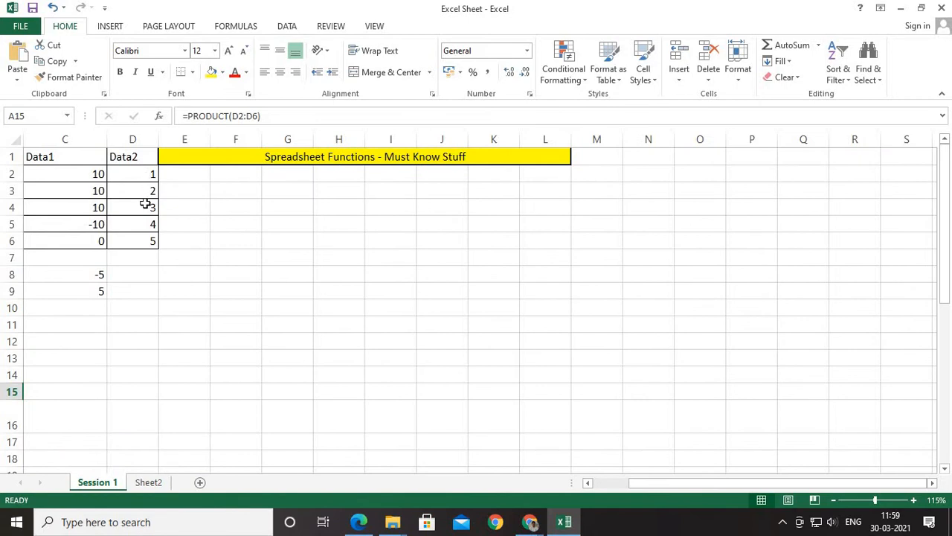
left_click(617, 483)
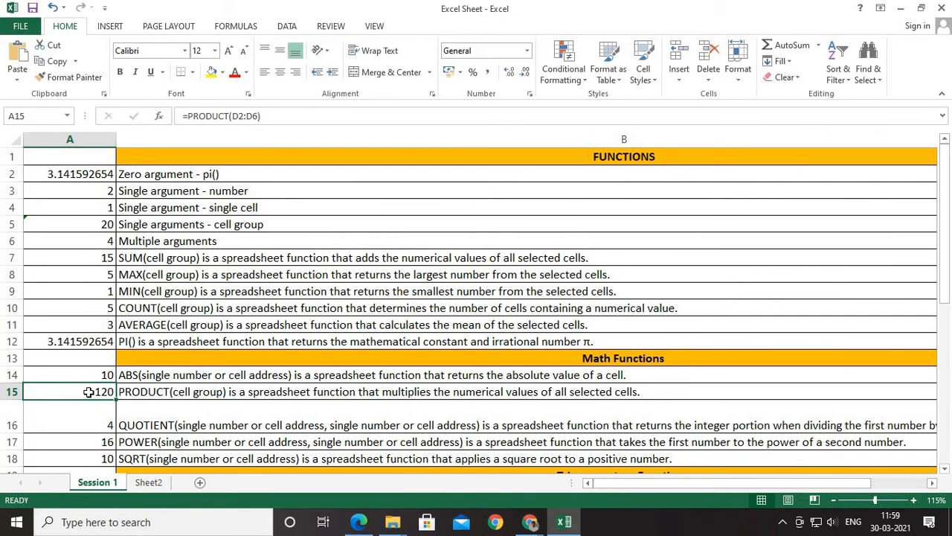
Step: Inspect the QUOTIENT, POWER and SQRT example formulas in A16 to A18
key("Down")
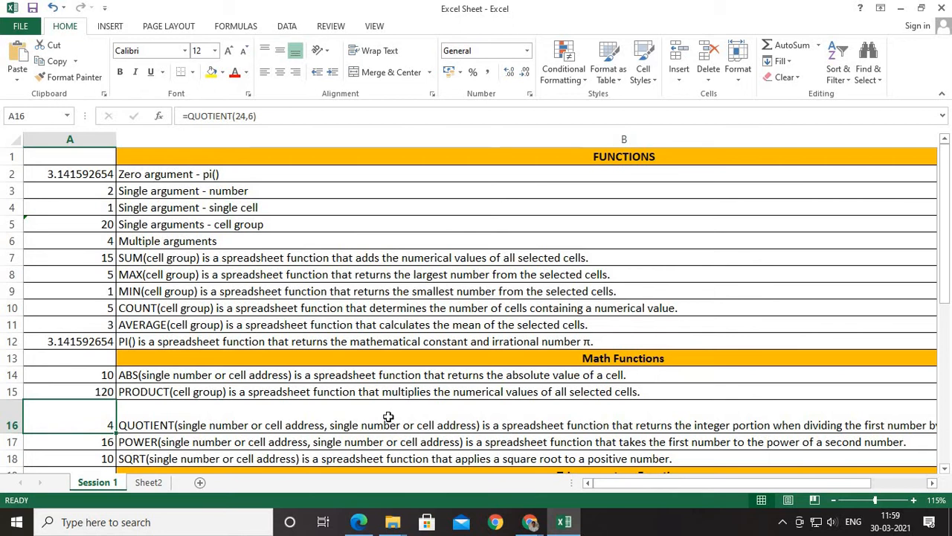
left_click(102, 446)
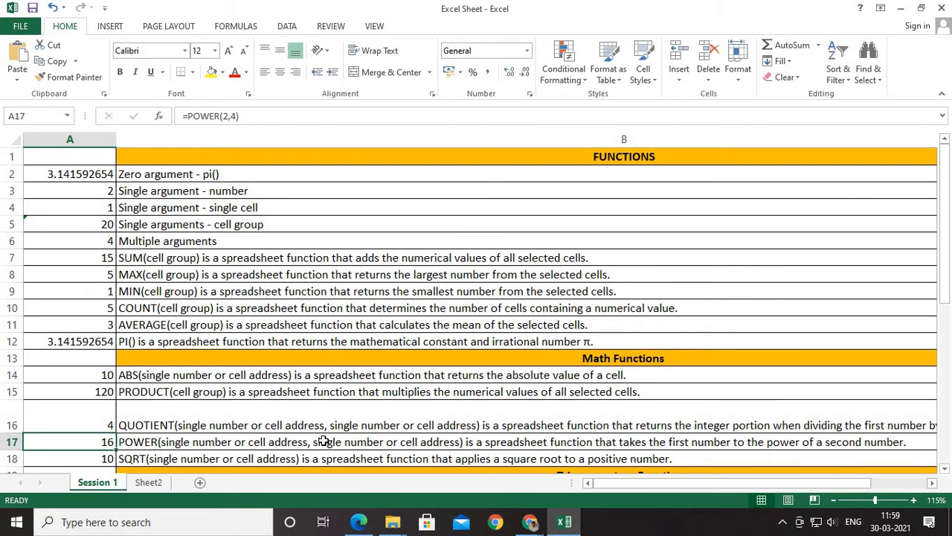
left_click(127, 463)
left_click(101, 459)
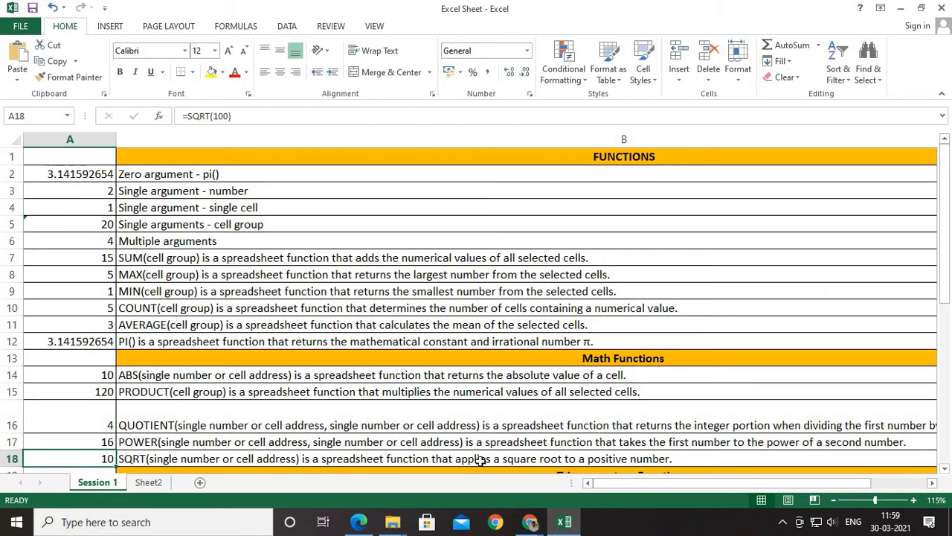
Step: Review the Math Functions descriptions in B14 to B18, from ABS through SQRT
scroll(67, 437, "down", 1)
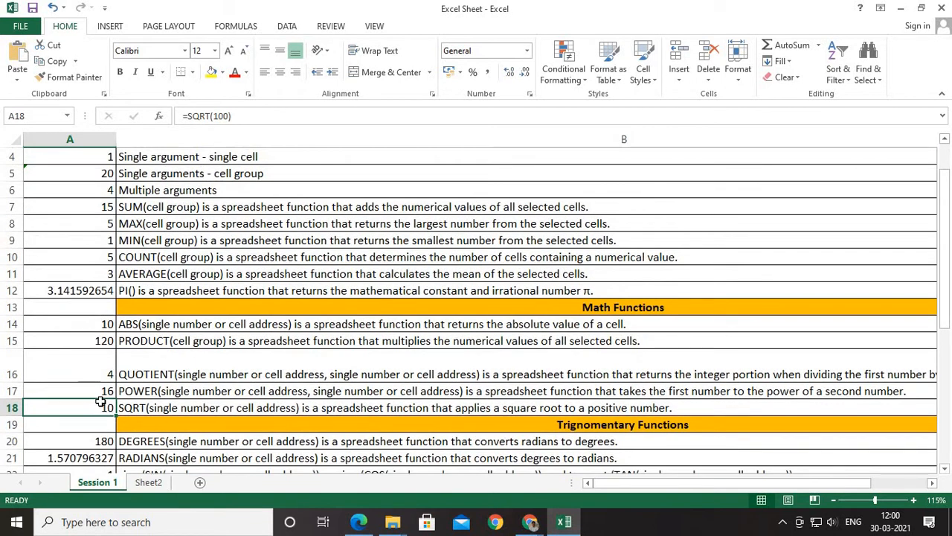
left_click(124, 324)
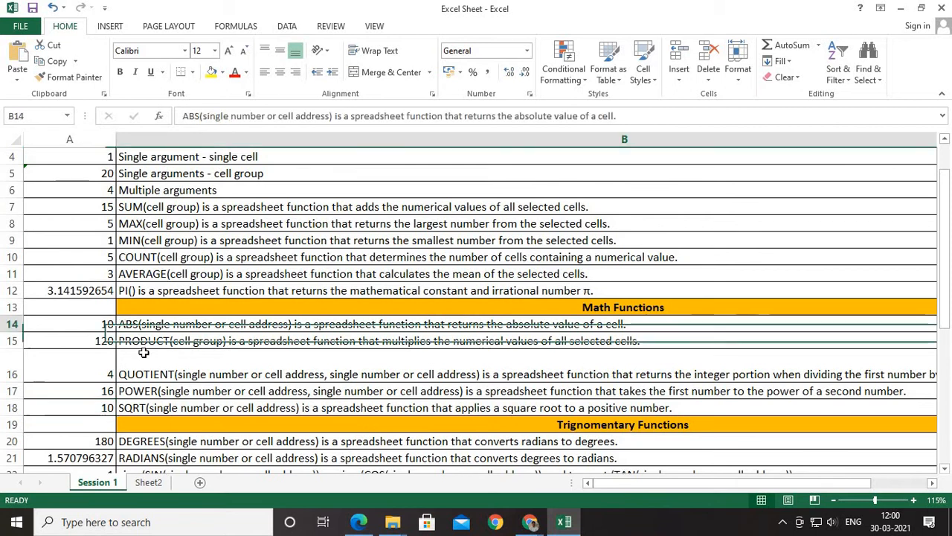
key("Down")
key("Down")
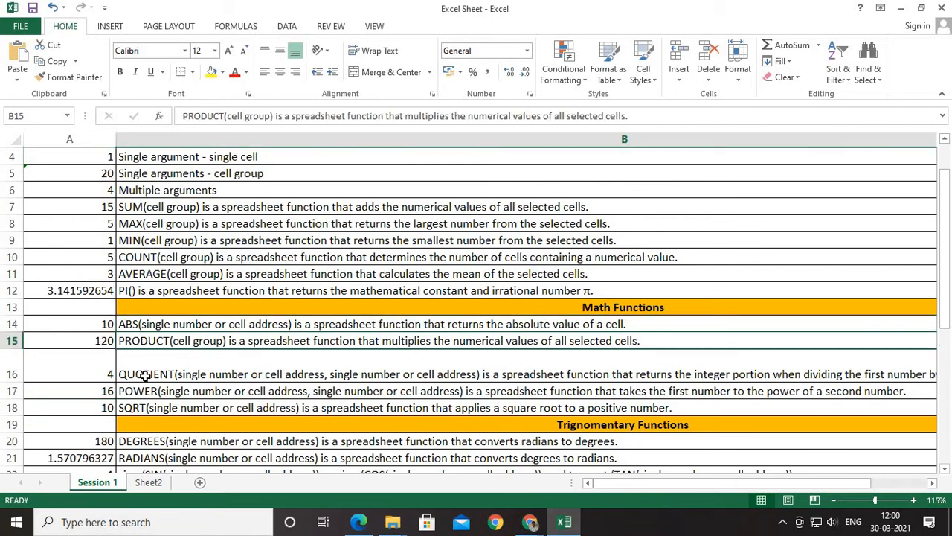
key("Down")
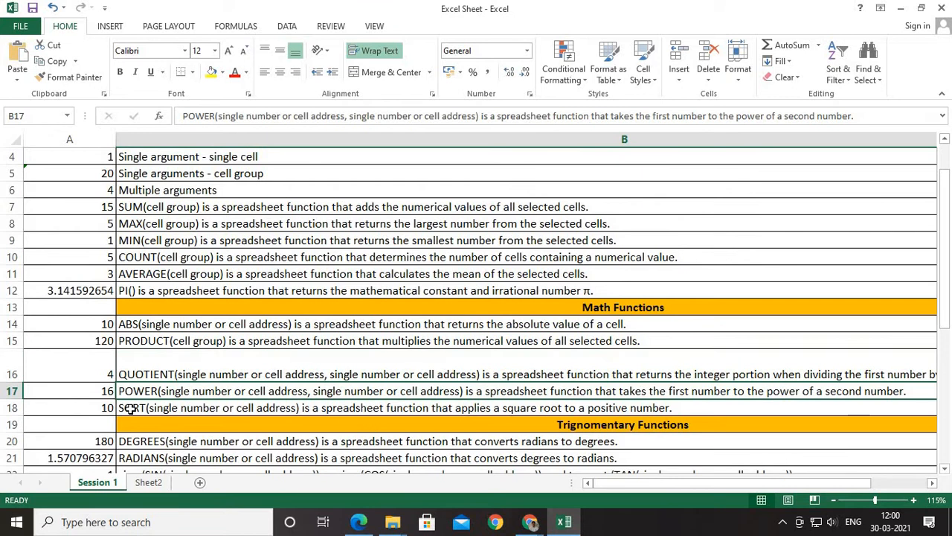
left_click(130, 409)
Step: Examine the DEGREES and RADIANS examples in rows 20 and 21, checking each description and its formula in column A
scroll(317, 355, "down", 2)
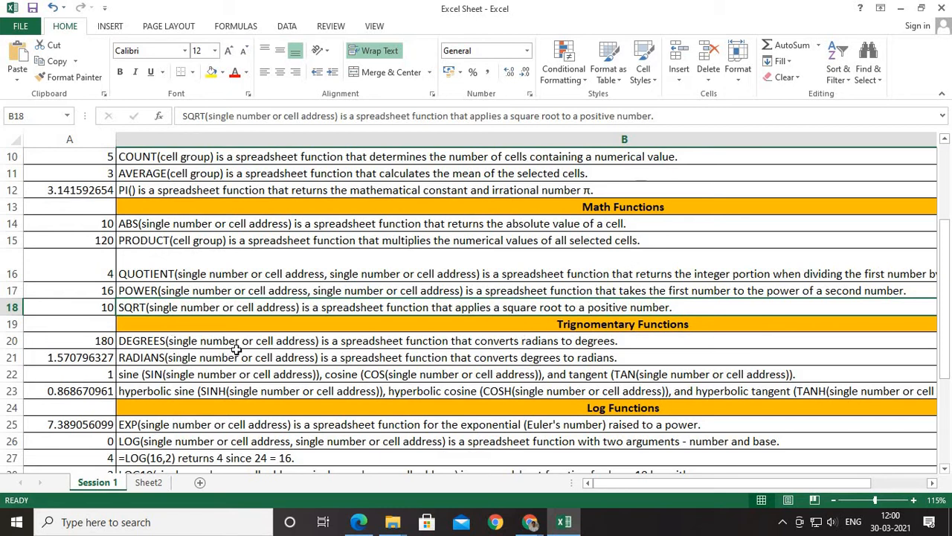
left_click(154, 344)
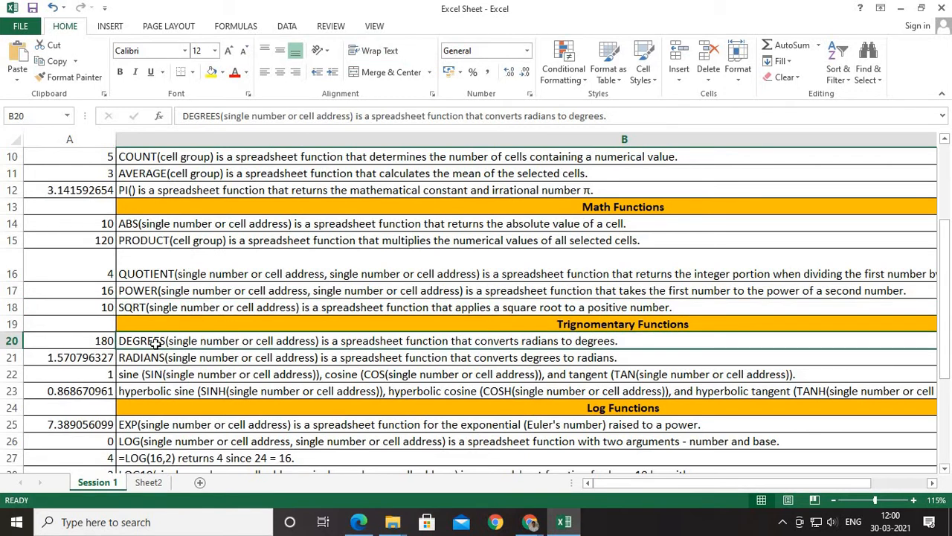
left_click(93, 341)
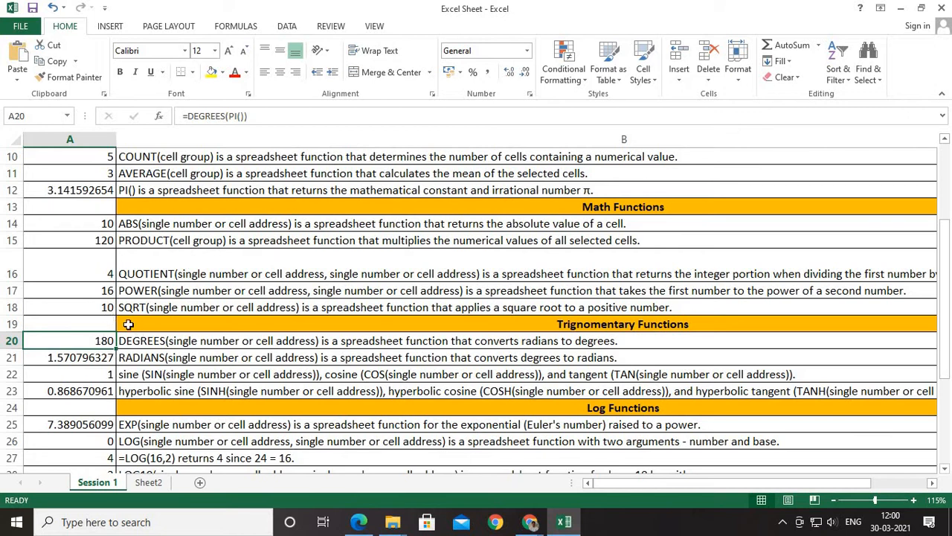
left_click(131, 362)
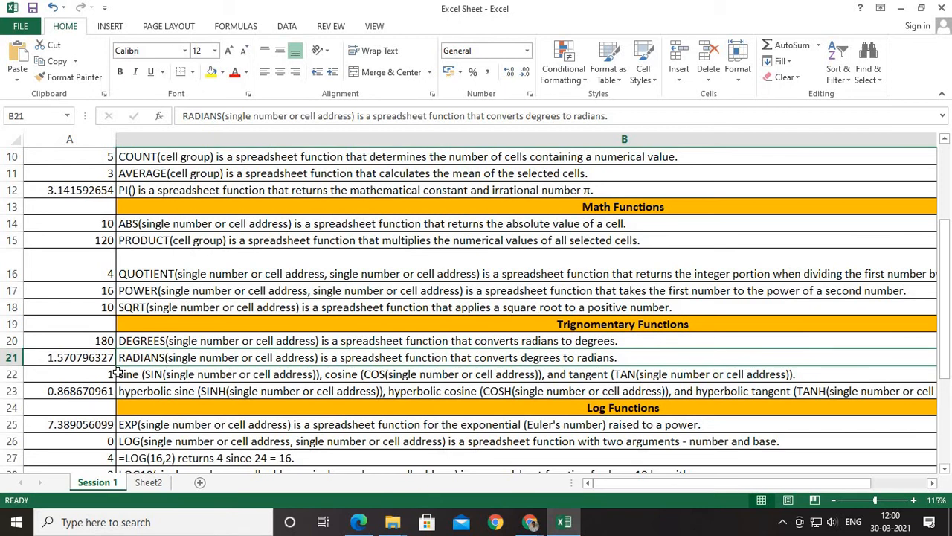
left_click(99, 363)
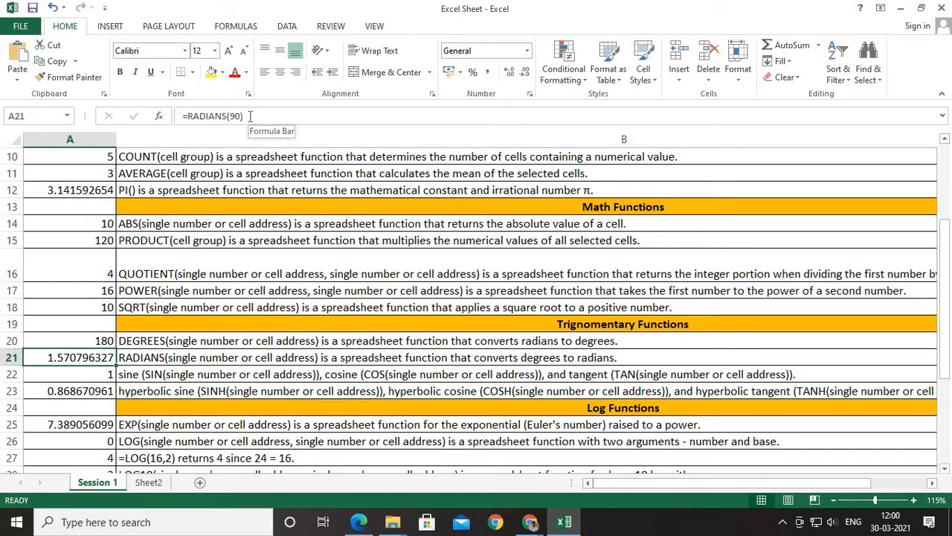
left_click(138, 341)
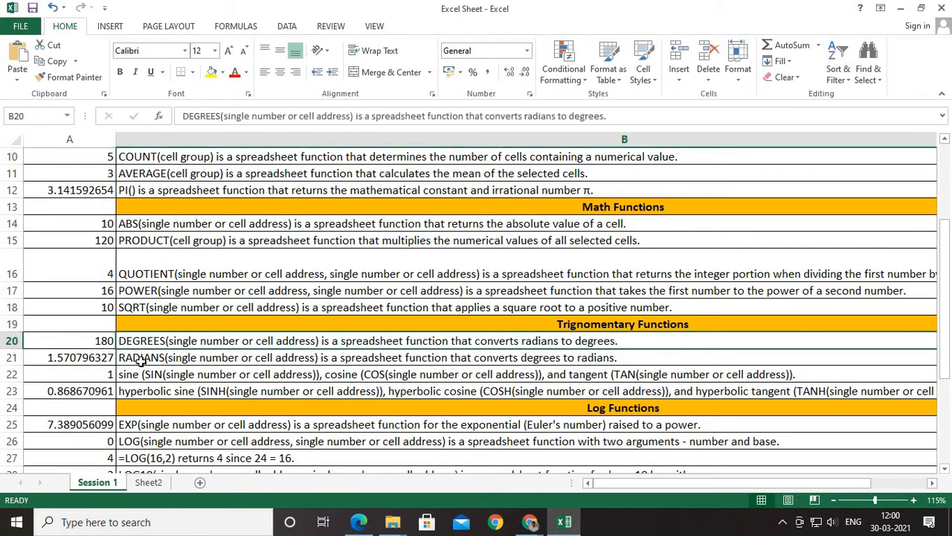
left_click(151, 363)
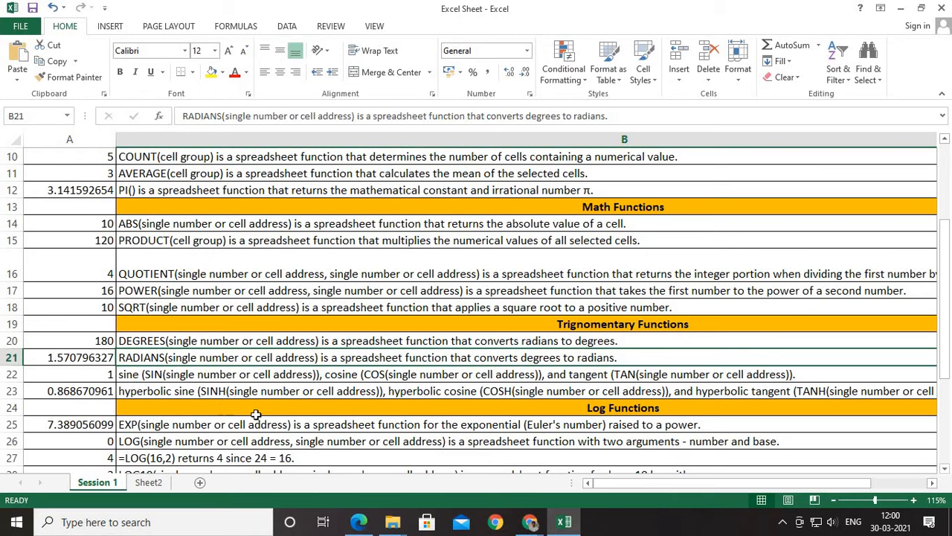
Step: Review the sine, cosine and tangent row and change its example formula in A22 to =TAN(PI()/2)
key("Down")
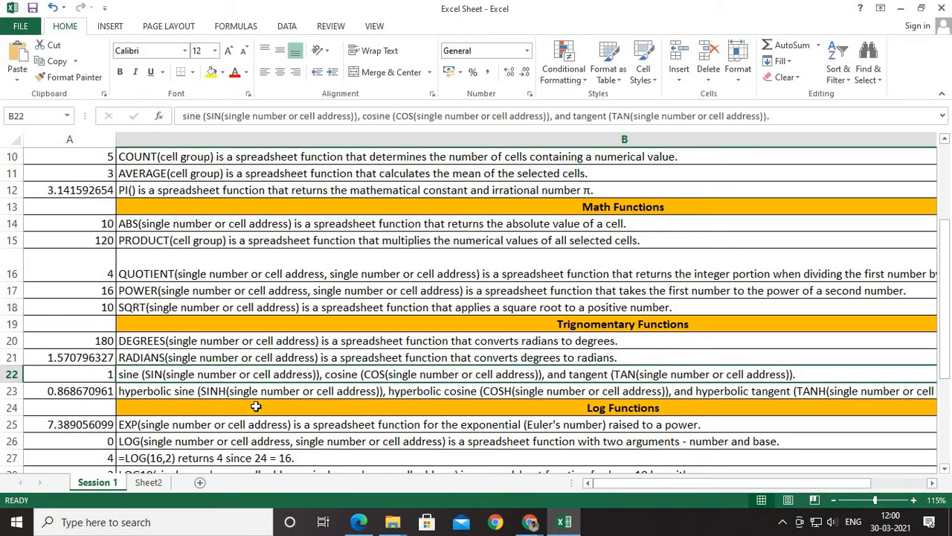
left_click(99, 380)
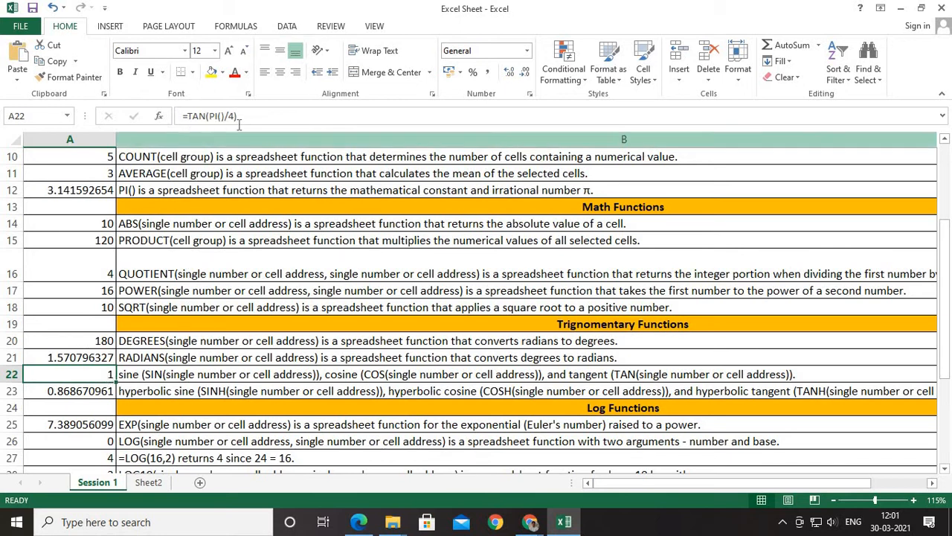
left_click(233, 117)
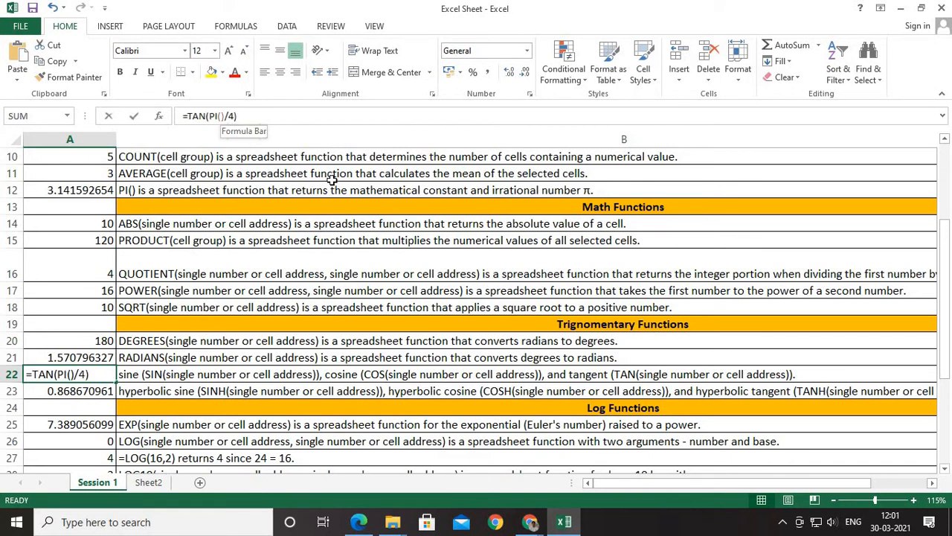
key("BackSpace")
type("2")
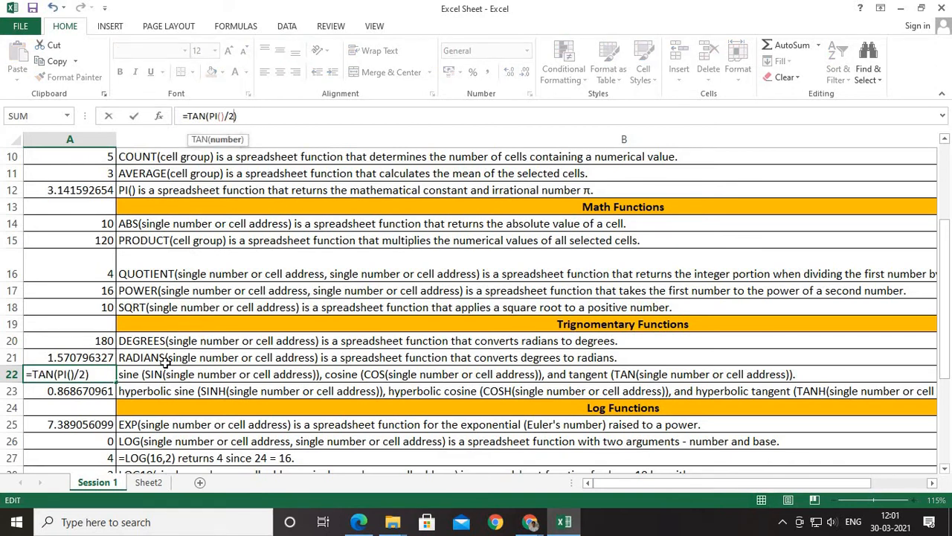
left_click(172, 370)
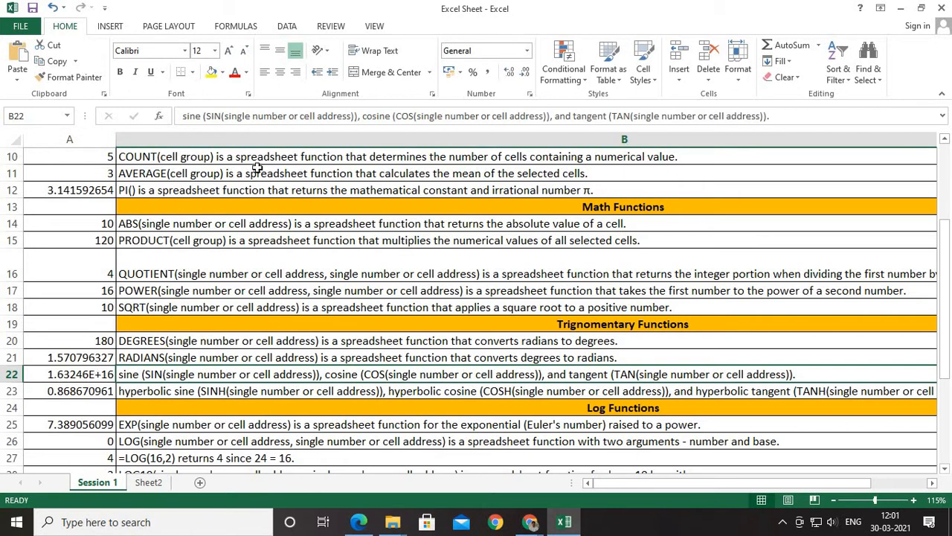
Step: Set the tangent example's formula in A22 back to =TAN(PI()/4)
key("Left")
left_click(259, 118)
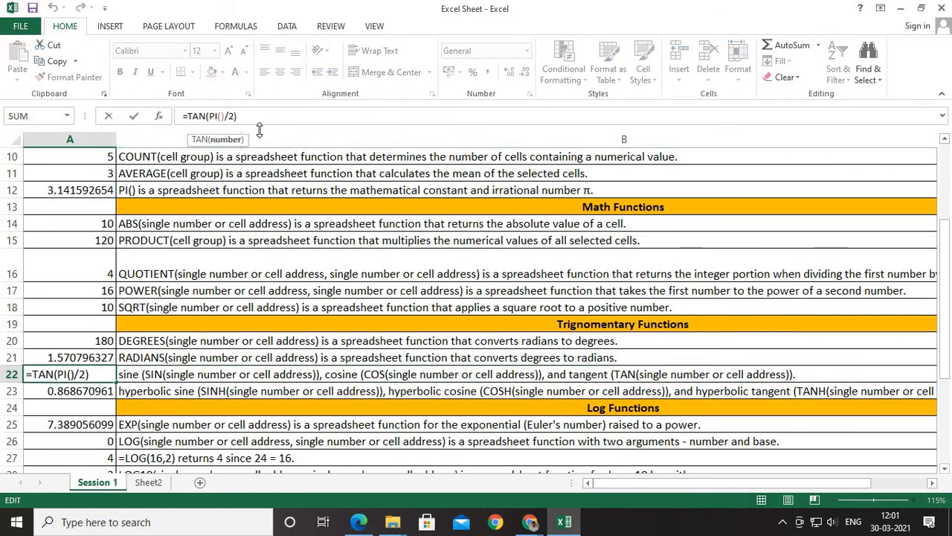
key("BackSpace")
key("BackSpace")
type("4)")
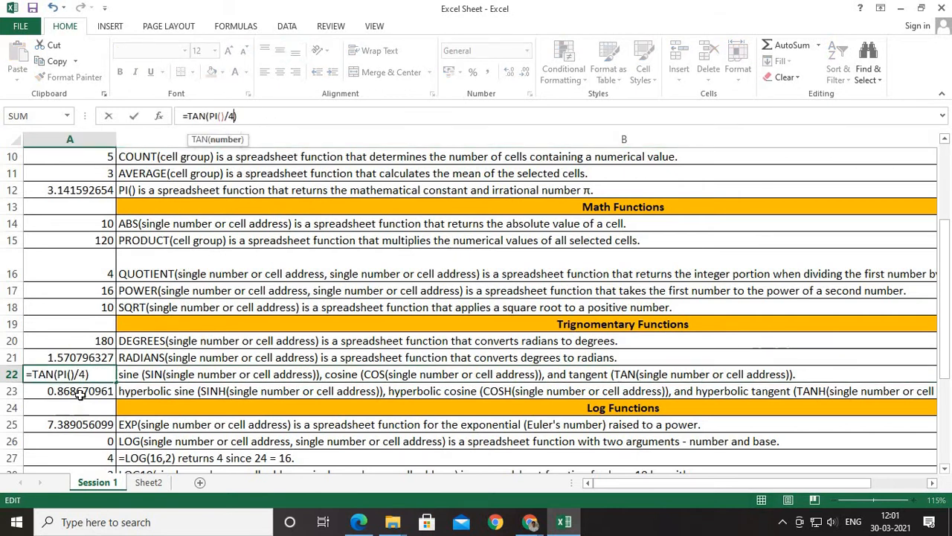
key("Return")
Step: Replace the tangent function in A22 with sine so that the formula reads =SIN(PI()/4)
left_click(91, 372)
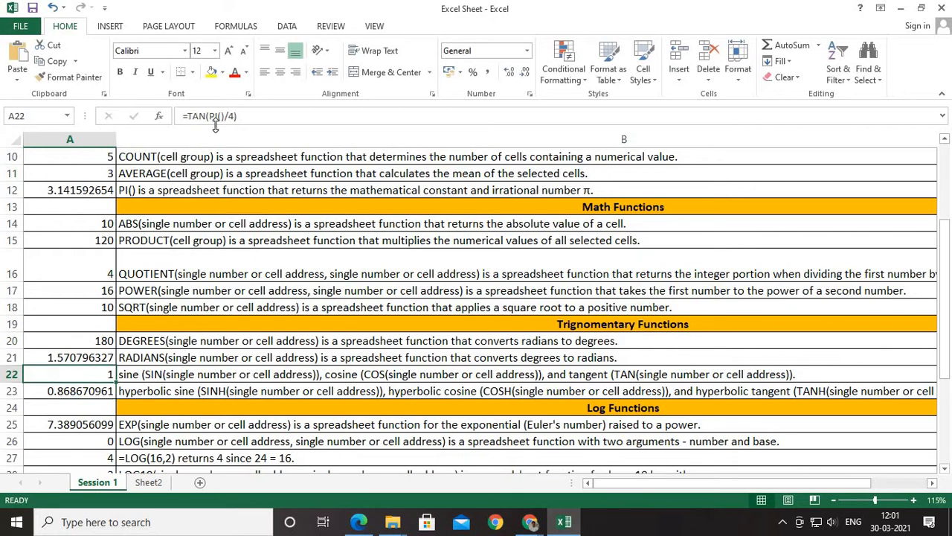
left_click(206, 117)
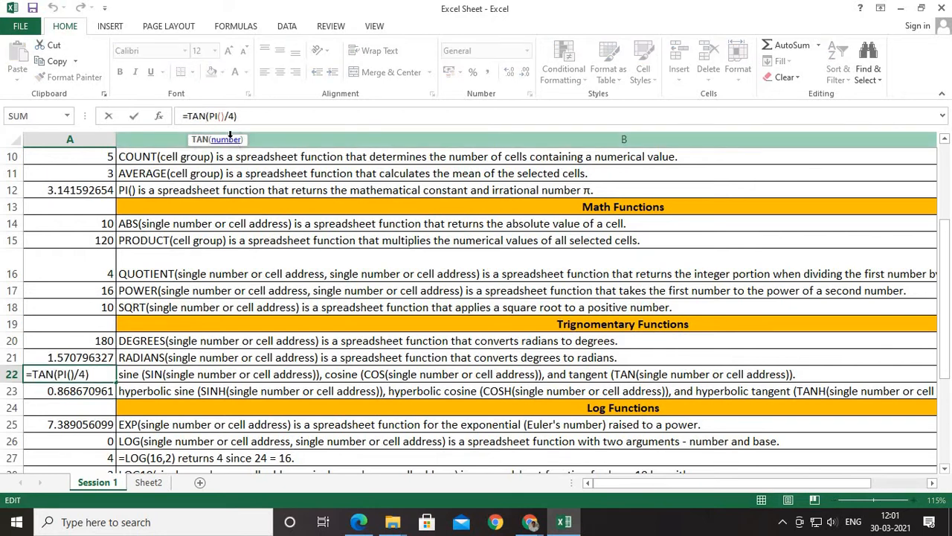
key("BackSpace")
key("BackSpace")
key("BackSpace")
type("SIN")
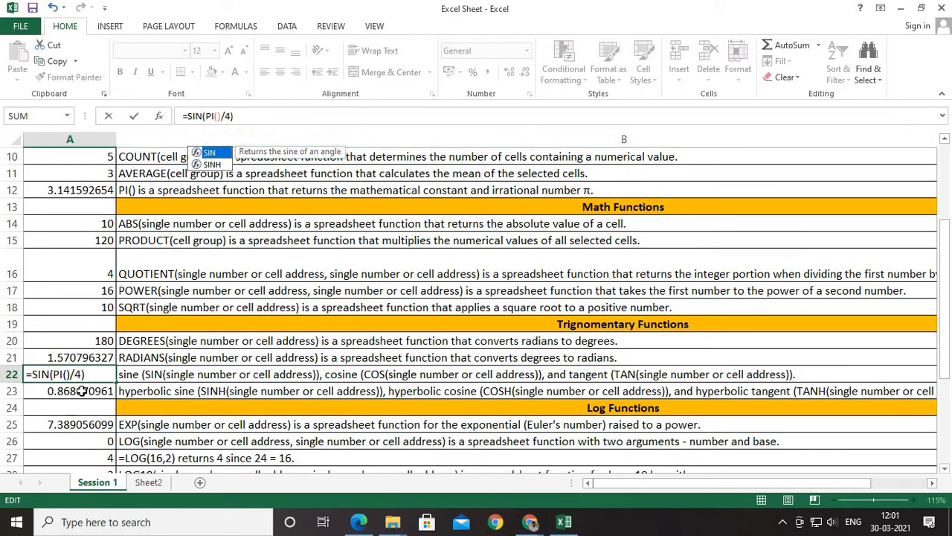
key("Return")
key("Up")
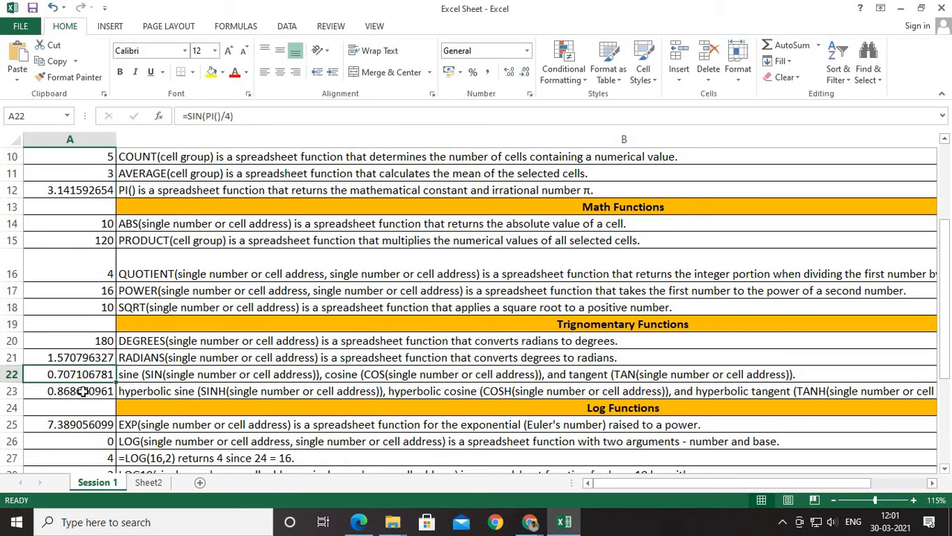
Step: Change the hyperbolic example in A23 from sine to cosine, giving the formula =COSH(PI()/4)
key("Down")
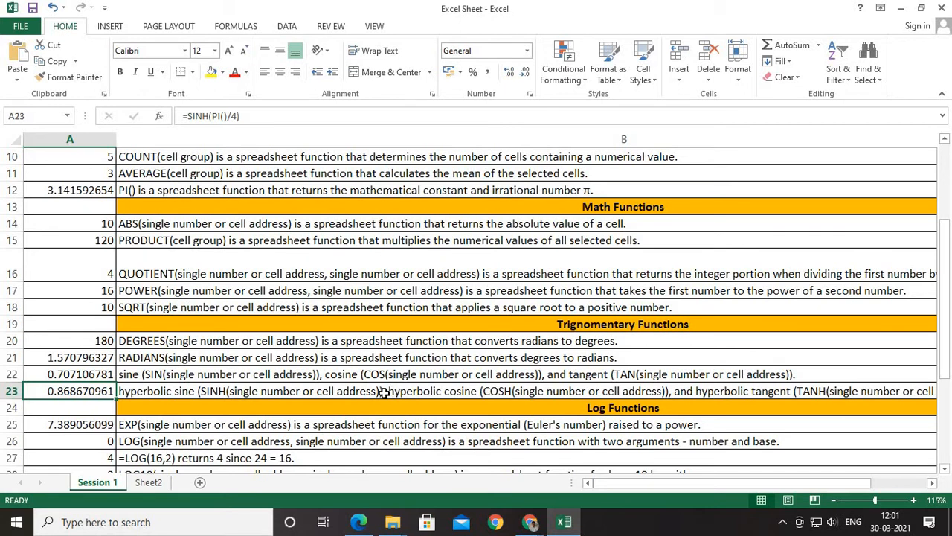
left_click(221, 125)
key("BackSpace")
key("BackSpace")
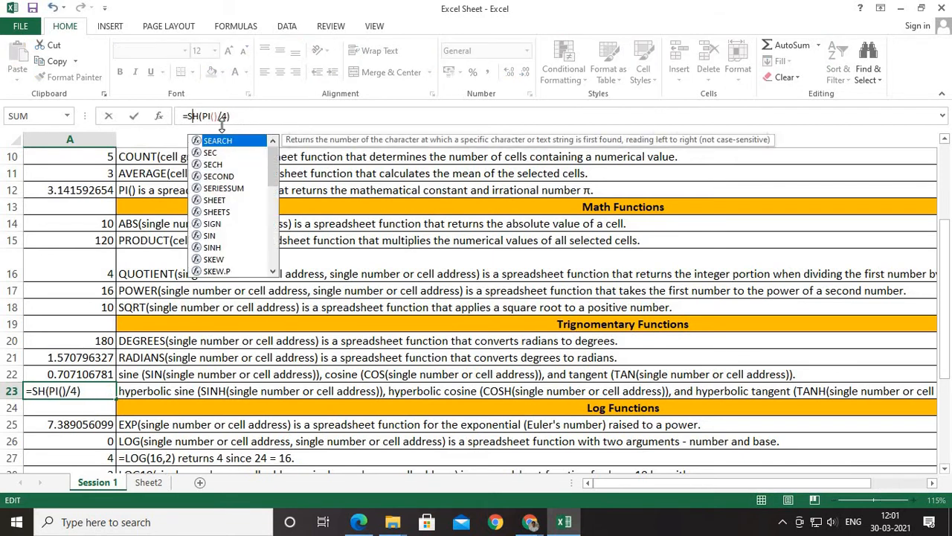
key("BackSpace")
type("COS")
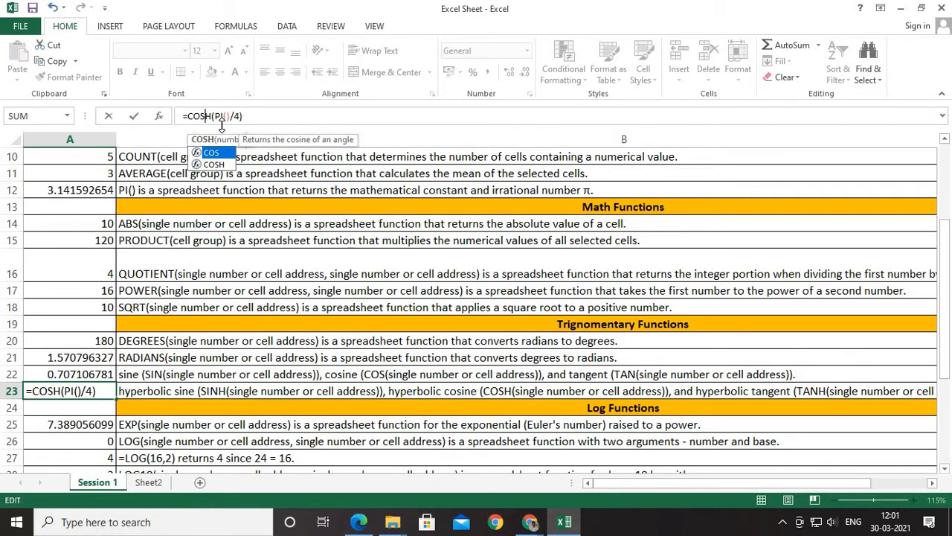
left_click(215, 164)
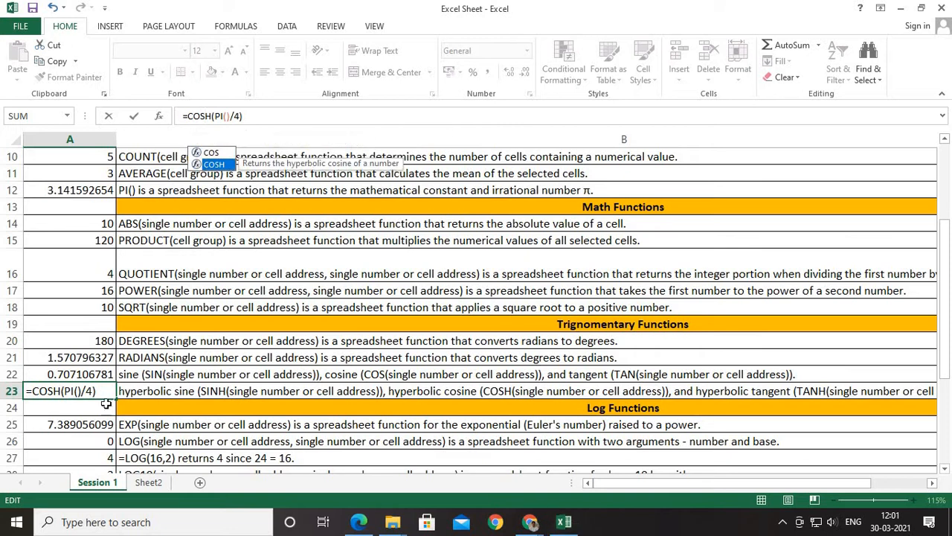
key("Tab")
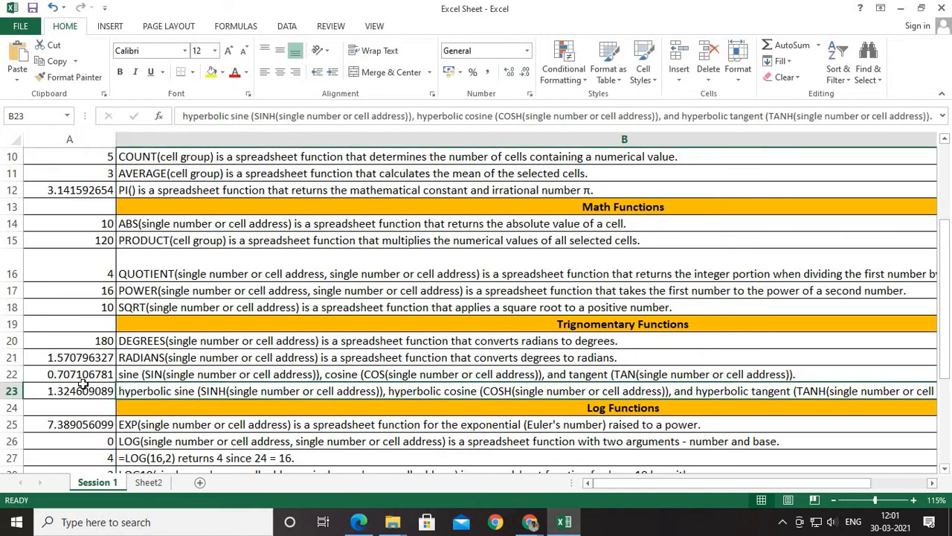
key("Left")
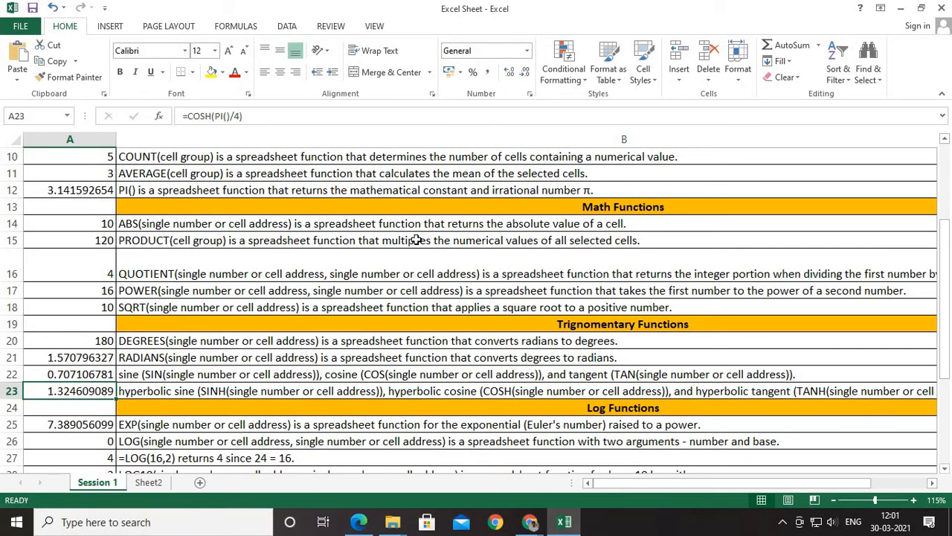
Step: Examine the exponential function's description in B25 and its example formula in A25
scroll(485, 287, "down", 1)
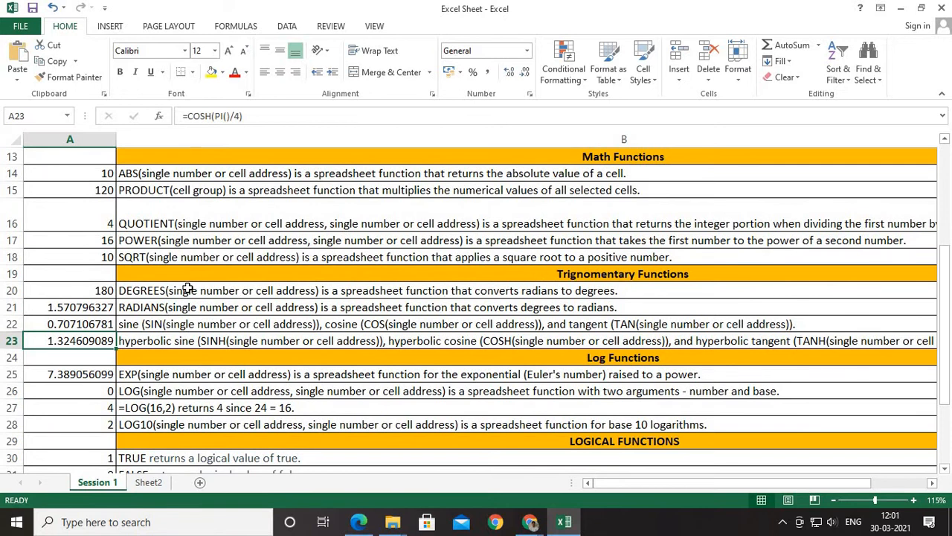
scroll(307, 298, "down", 1)
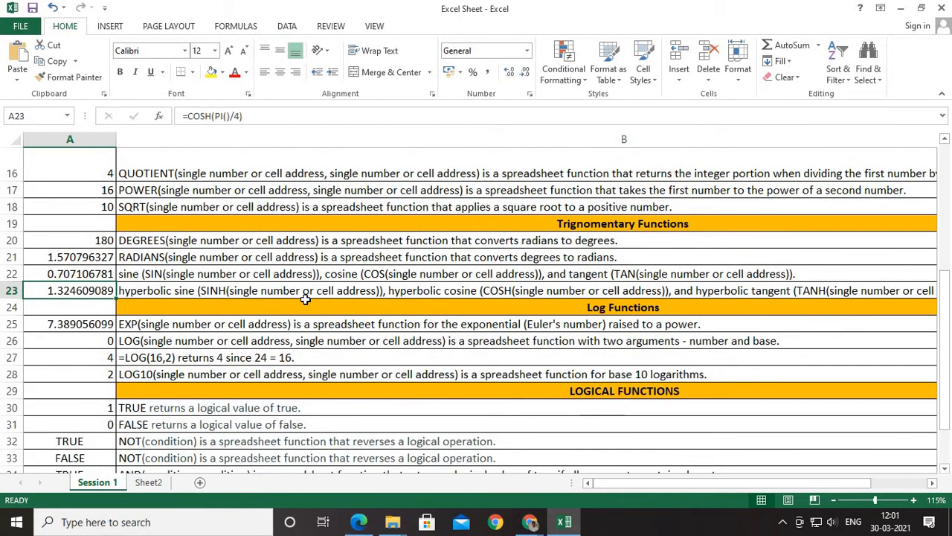
scroll(586, 288, "down", 1)
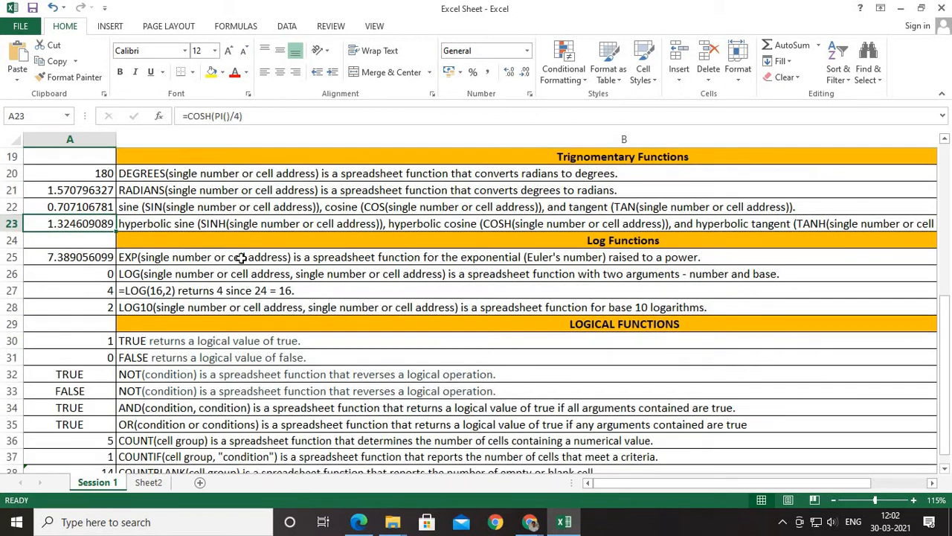
left_click(81, 257)
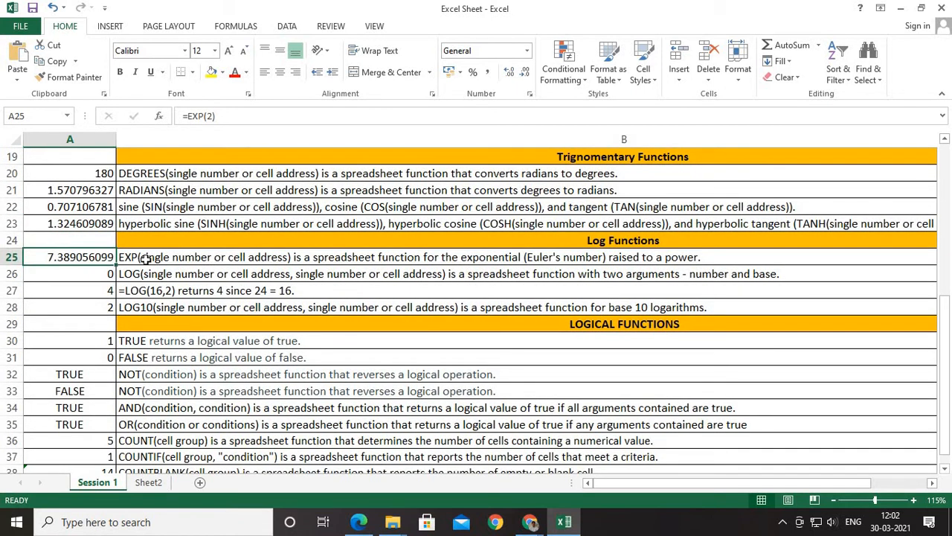
left_click(145, 259)
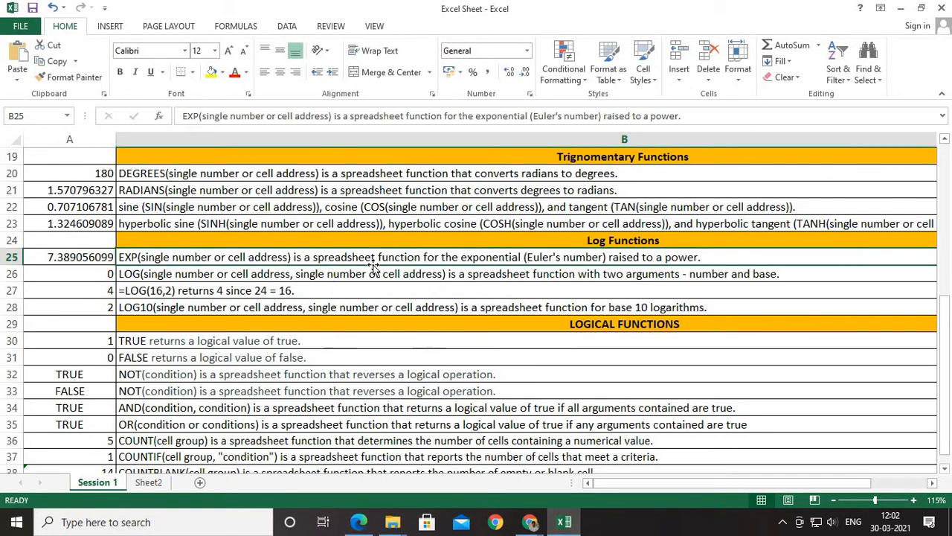
left_click(85, 259)
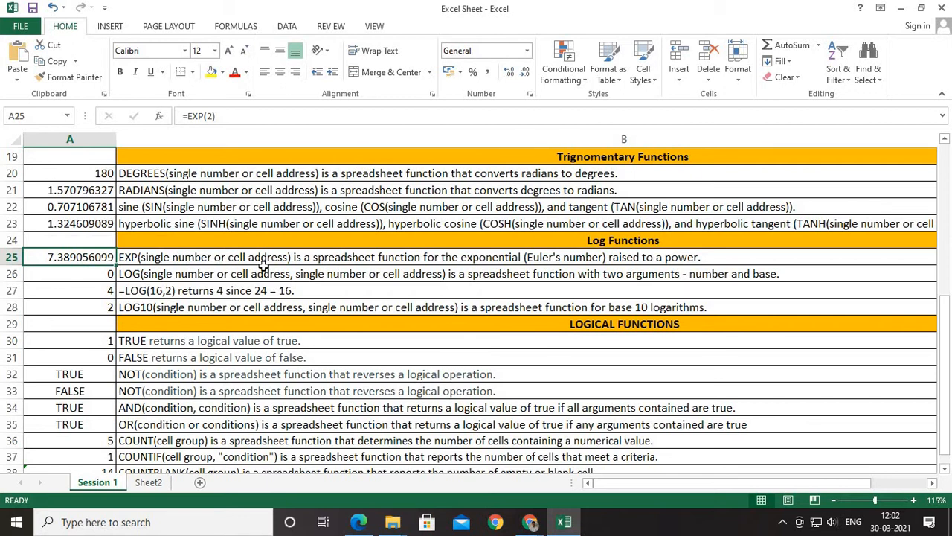
Step: Examine the logarithm descriptions and the example formulas in A26, A27 and A28
left_click(227, 275)
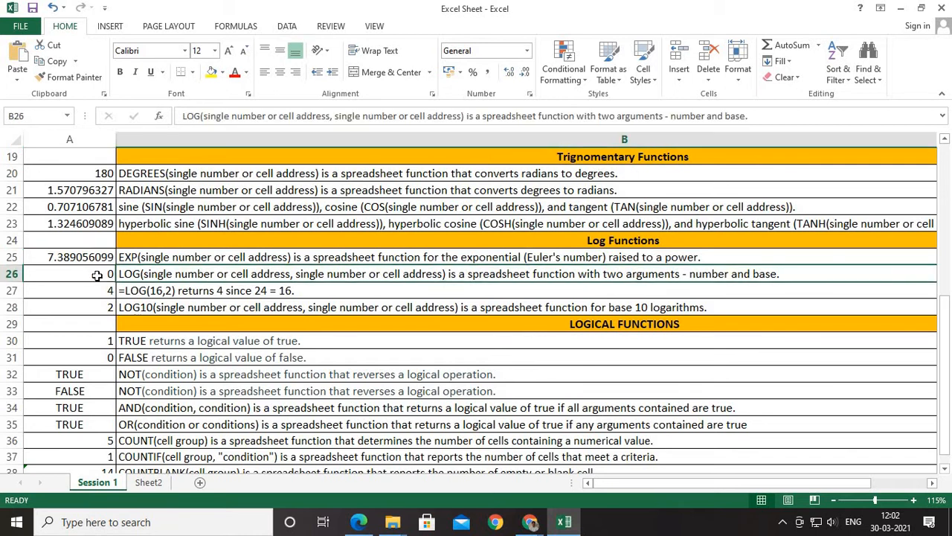
key("Left")
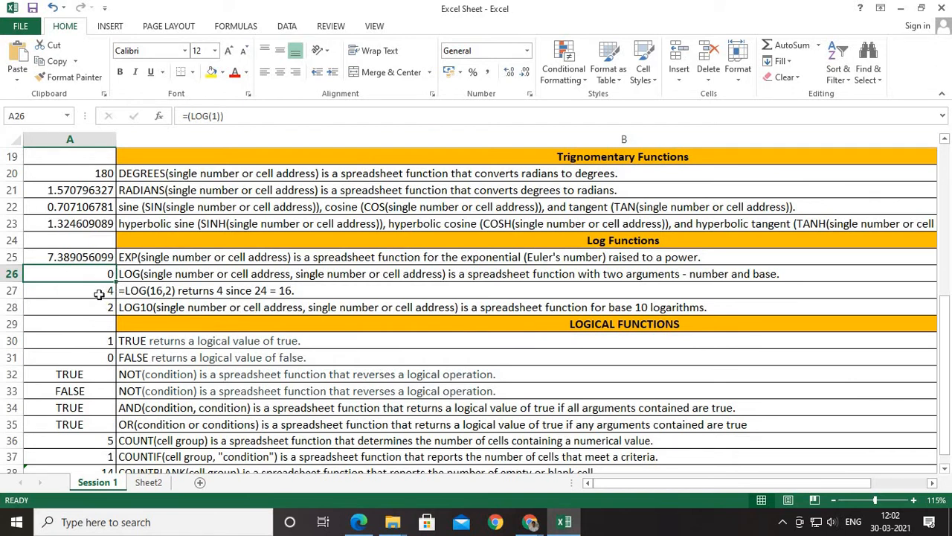
key("Down")
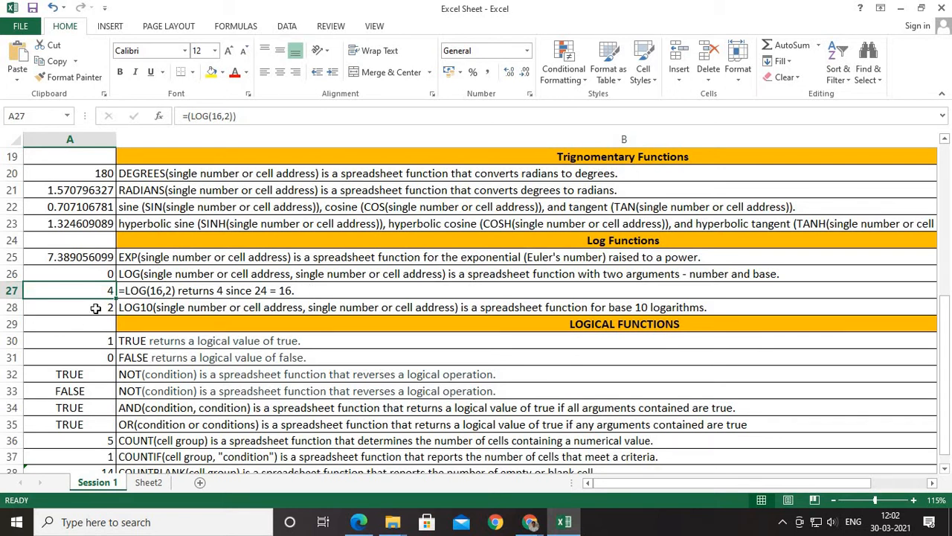
left_click(136, 307)
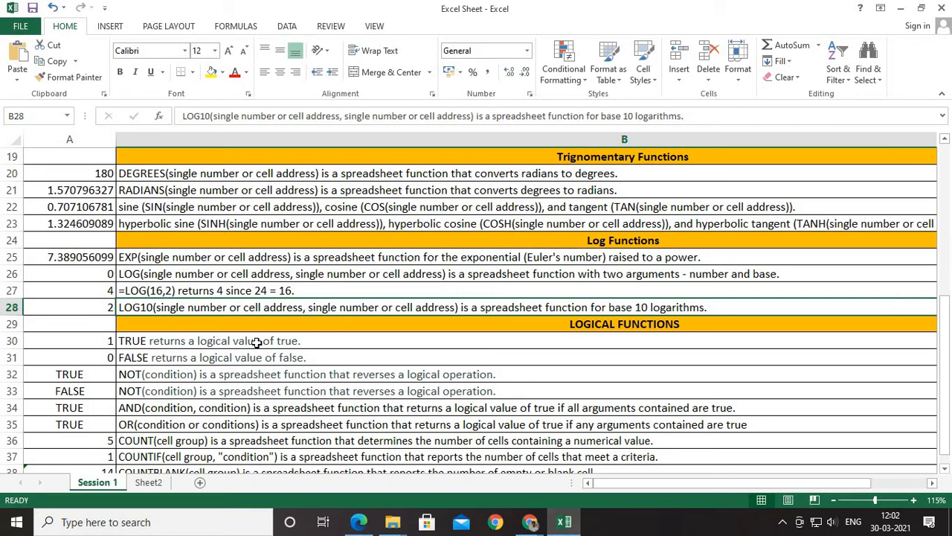
left_click(94, 311)
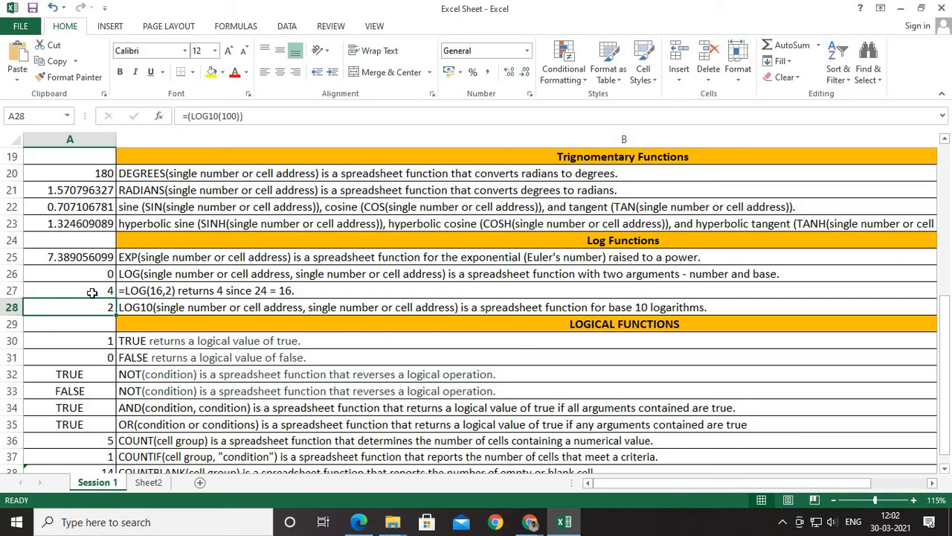
key("Up")
key("Down")
Step: Check the IF formula of the TRUE example in A30 and the Data1 cell C2 that it tests
scroll(280, 329, "down", 2)
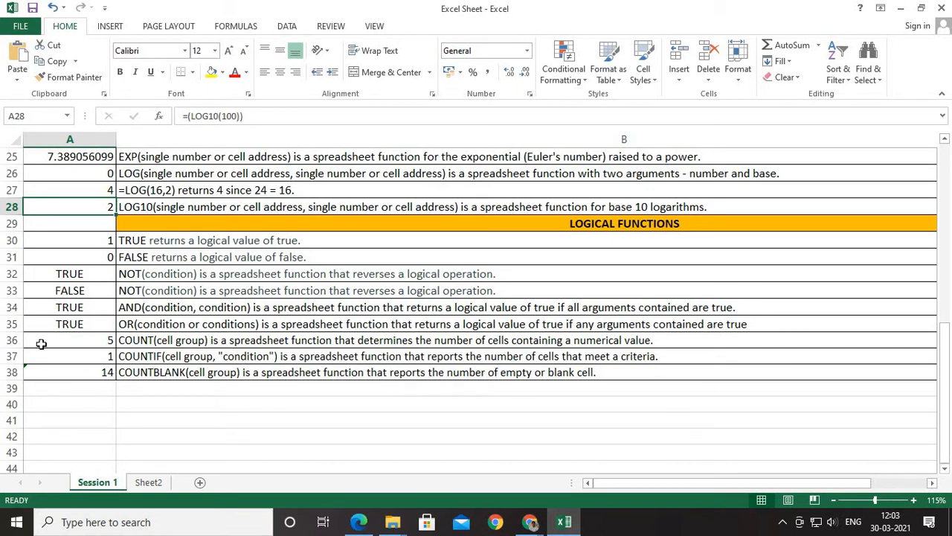
left_click(82, 245)
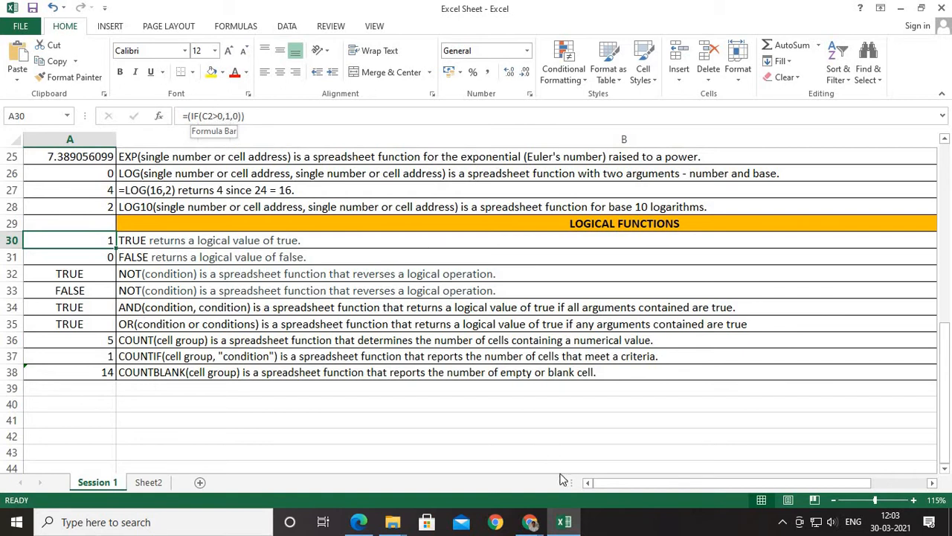
left_click_drag(599, 482, 655, 482)
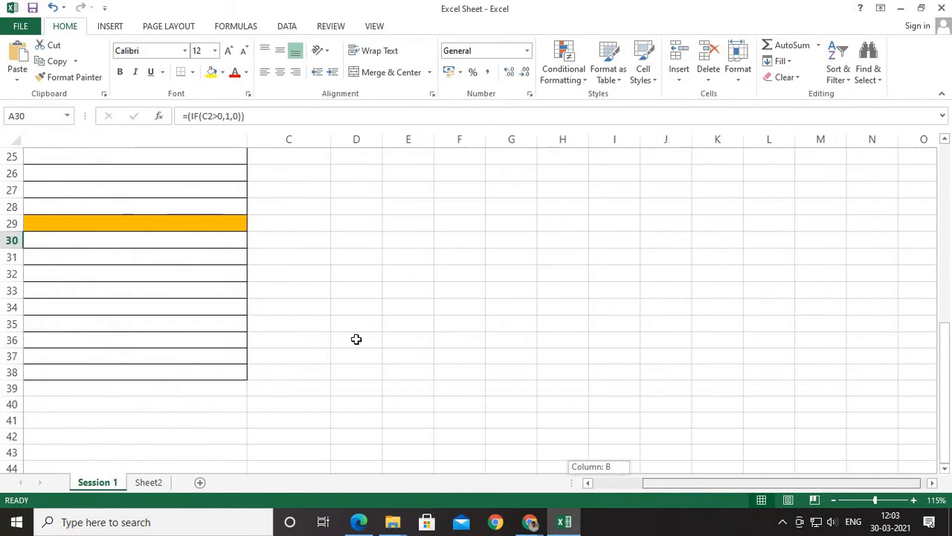
scroll(330, 332, "up", 8)
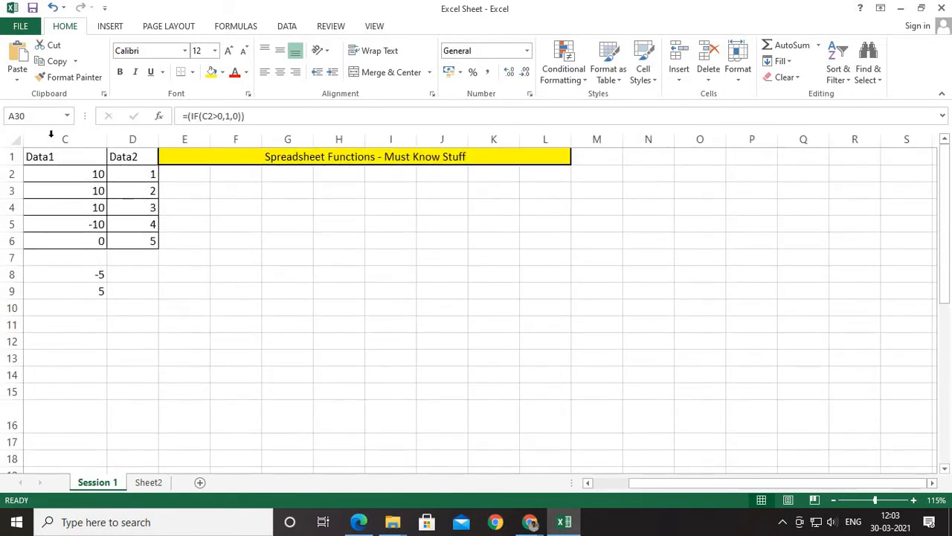
left_click(67, 177)
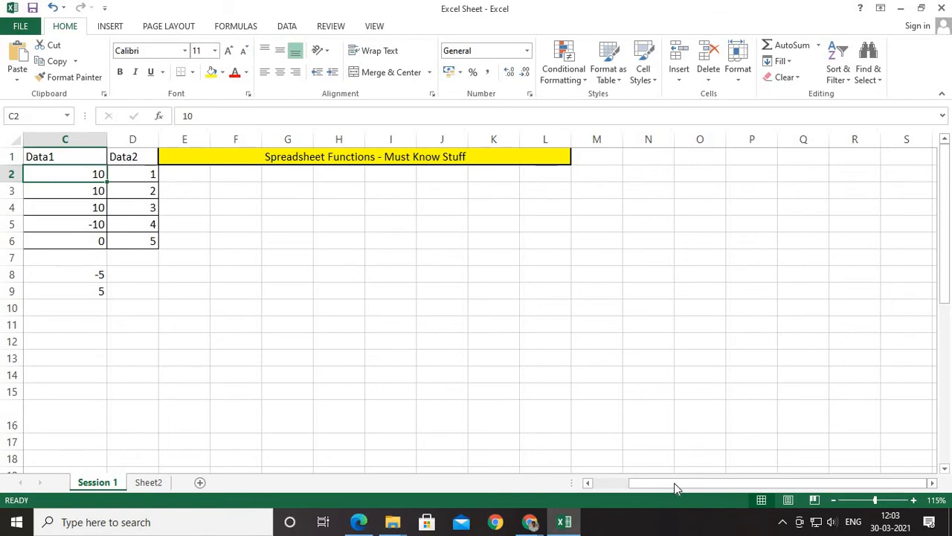
Step: Return to the logical functions and compare the TRUE description in B30 with the formula in A30
left_click_drag(674, 483, 637, 491)
scroll(451, 383, "down", 4)
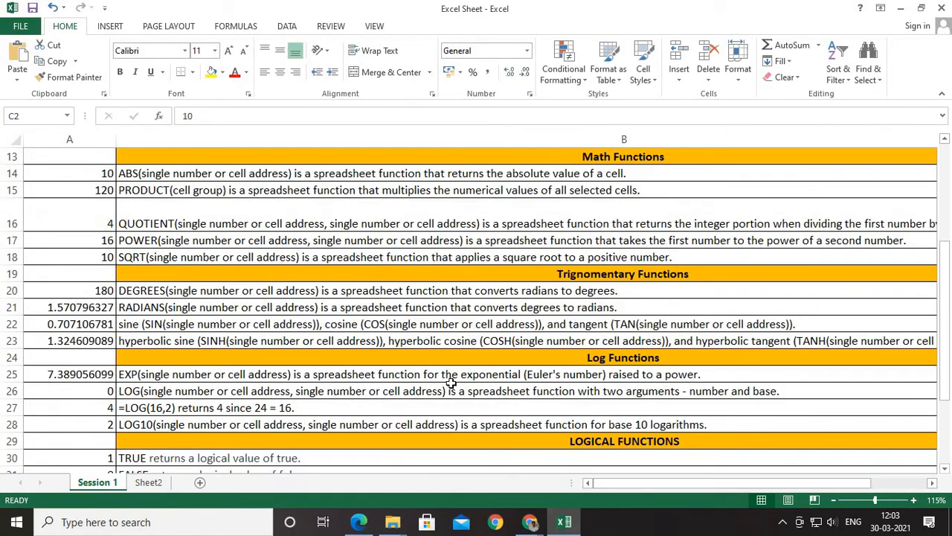
scroll(451, 383, "down", 4)
scroll(441, 374, "down", 3, "ctrl")
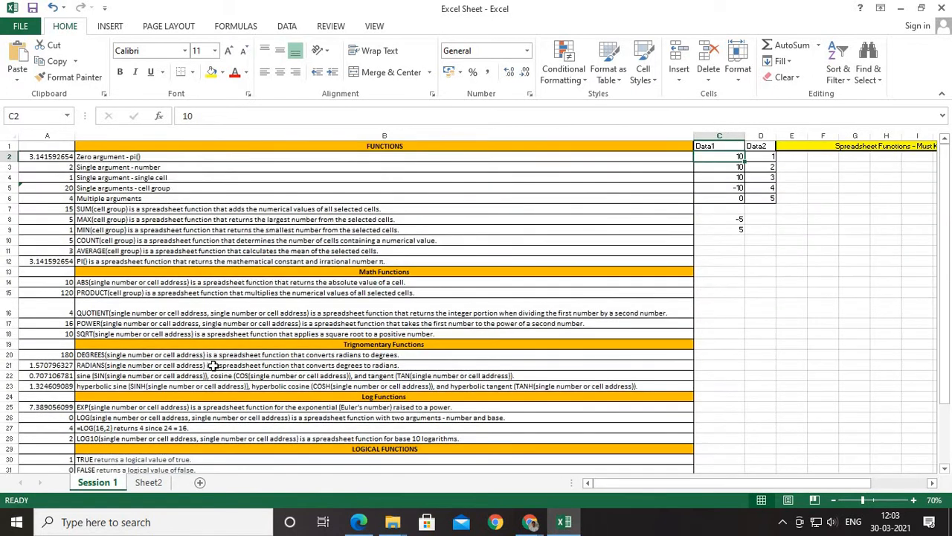
scroll(215, 366, "down", 5)
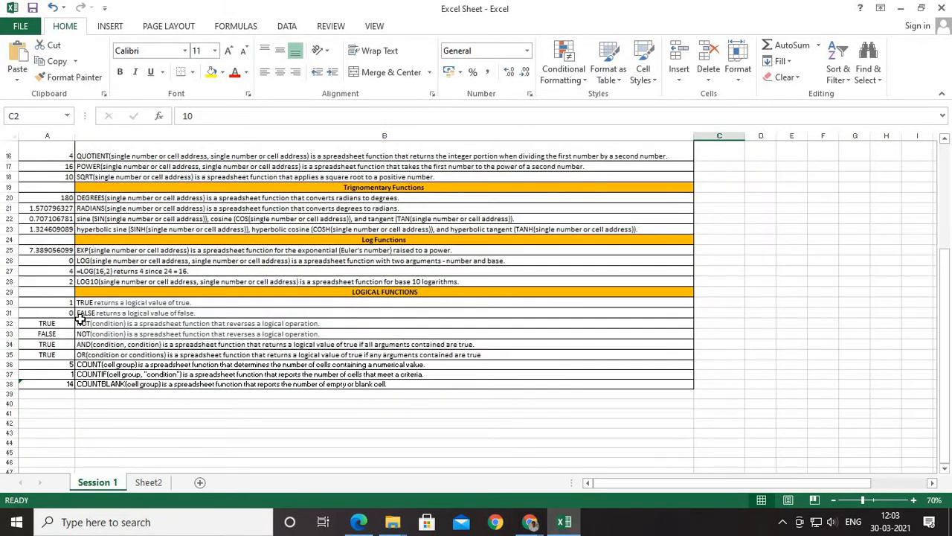
left_click(79, 304)
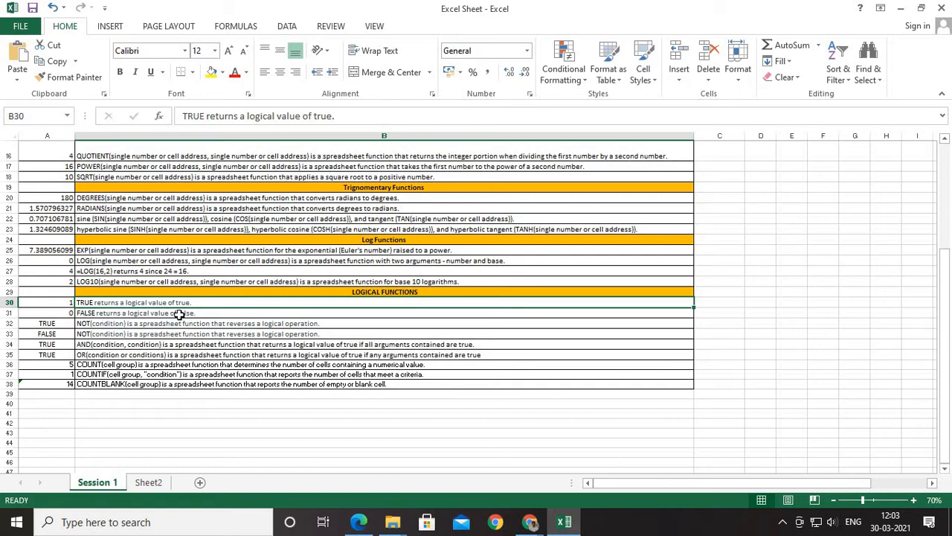
left_click(59, 303)
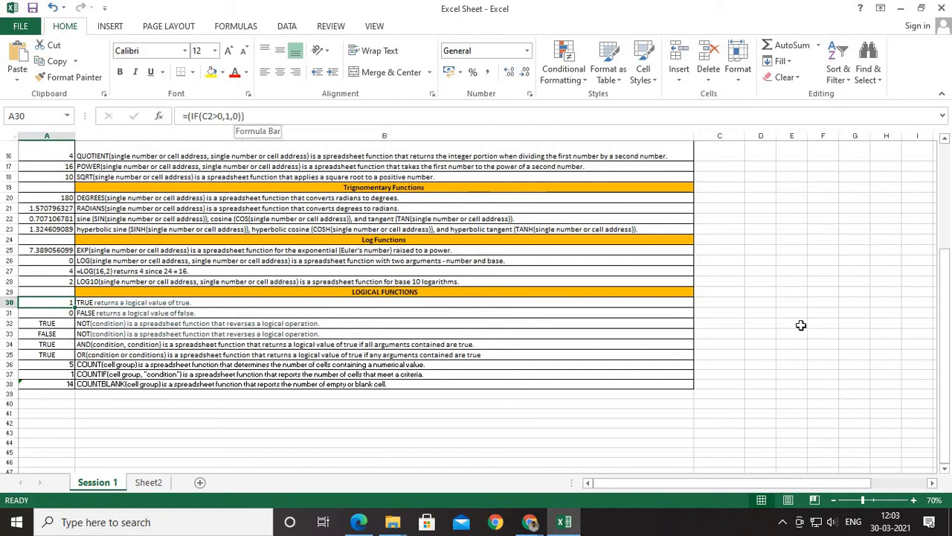
Step: Look over the Data1 values again and recheck the condition of the TRUE example in A30
scroll(799, 322, "up", 5)
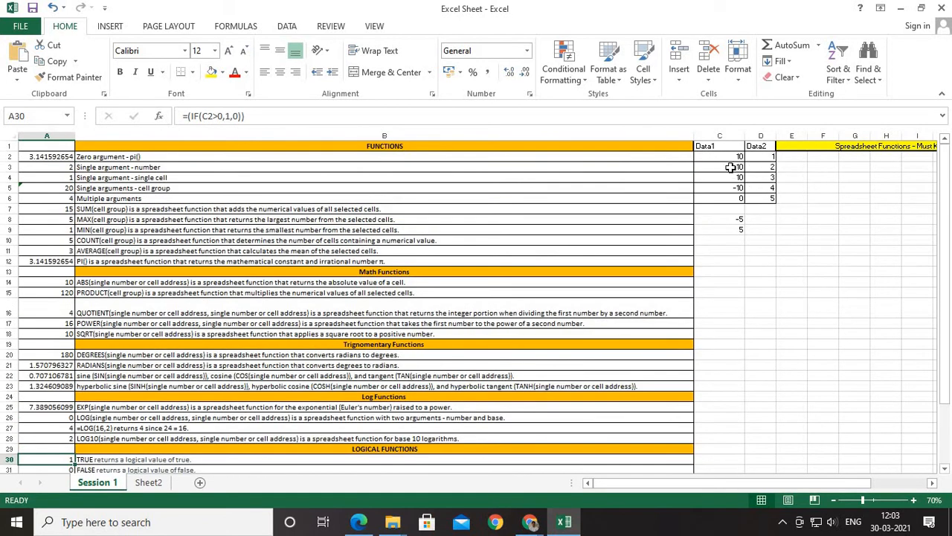
left_click(732, 167)
scroll(59, 367, "down", 3)
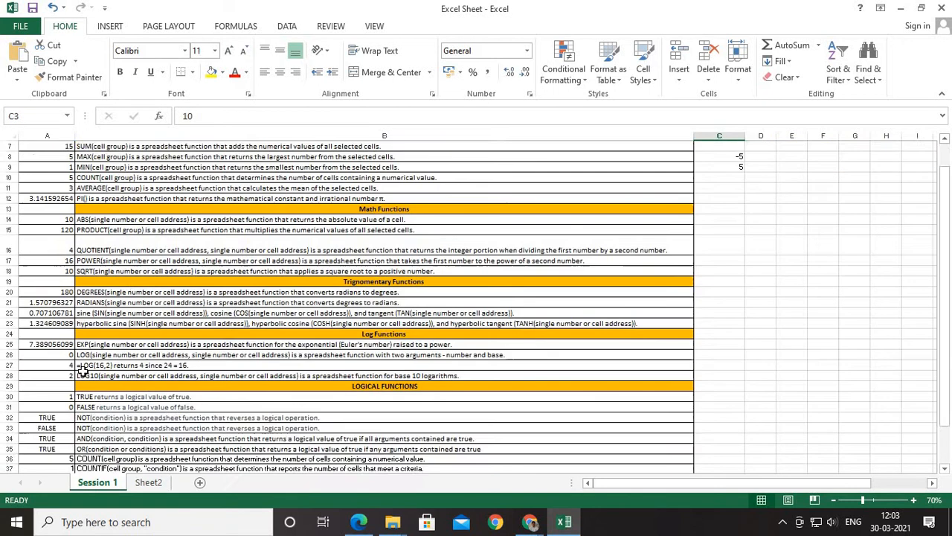
left_click(58, 368)
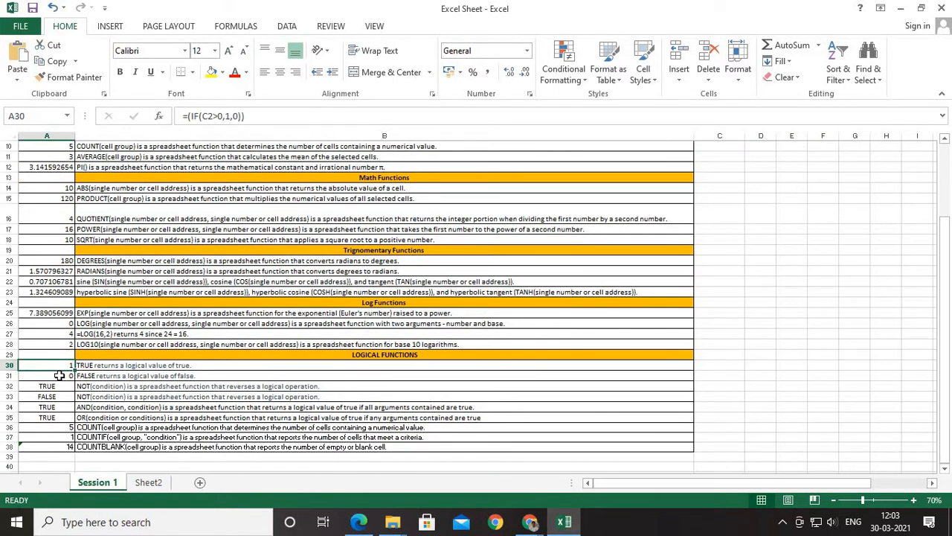
Step: Examine the IF formula of the FALSE example in A31 and the value in C8 that it tests
left_click(59, 376)
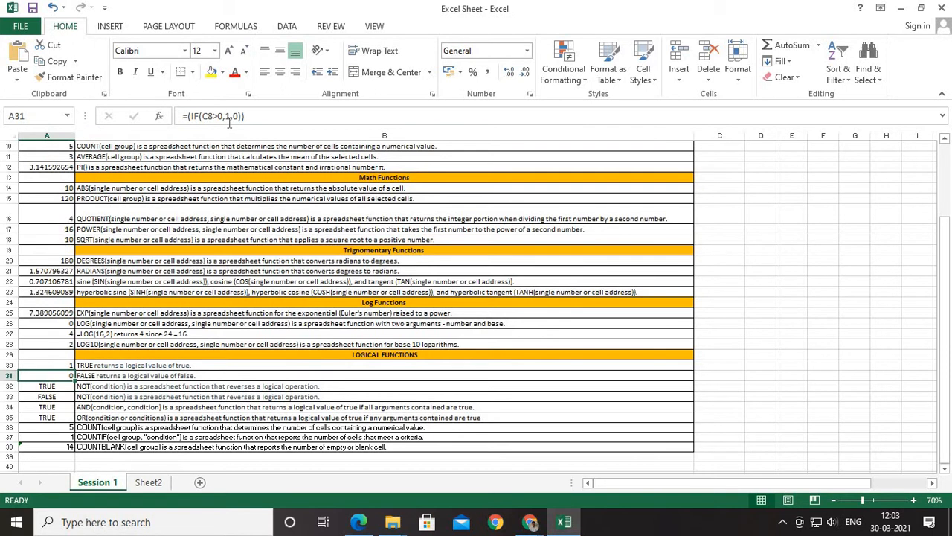
scroll(703, 257, "up", 3)
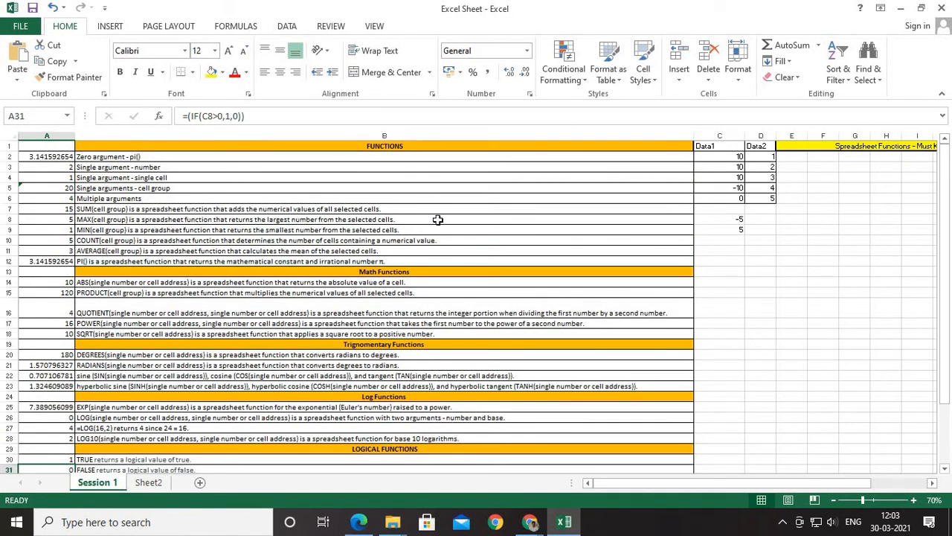
left_click(716, 218)
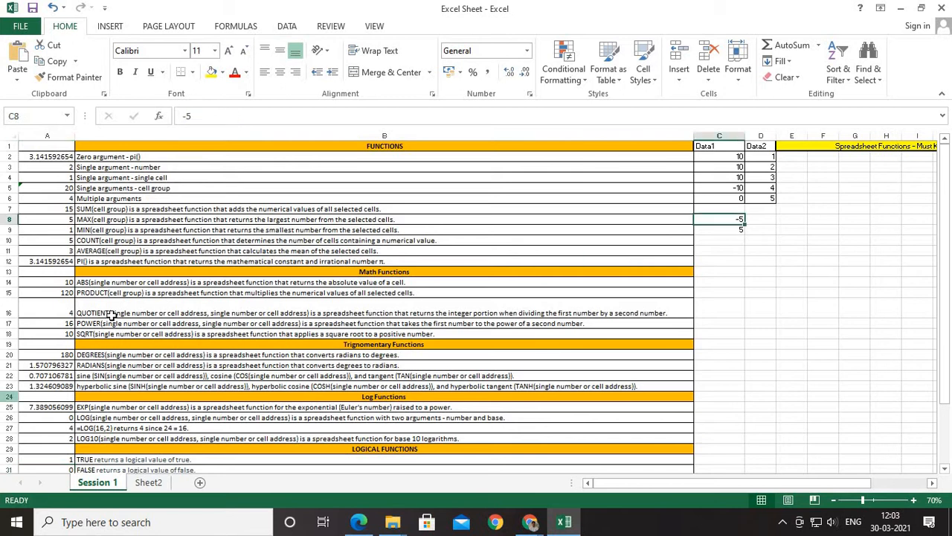
scroll(110, 315, "down", 4)
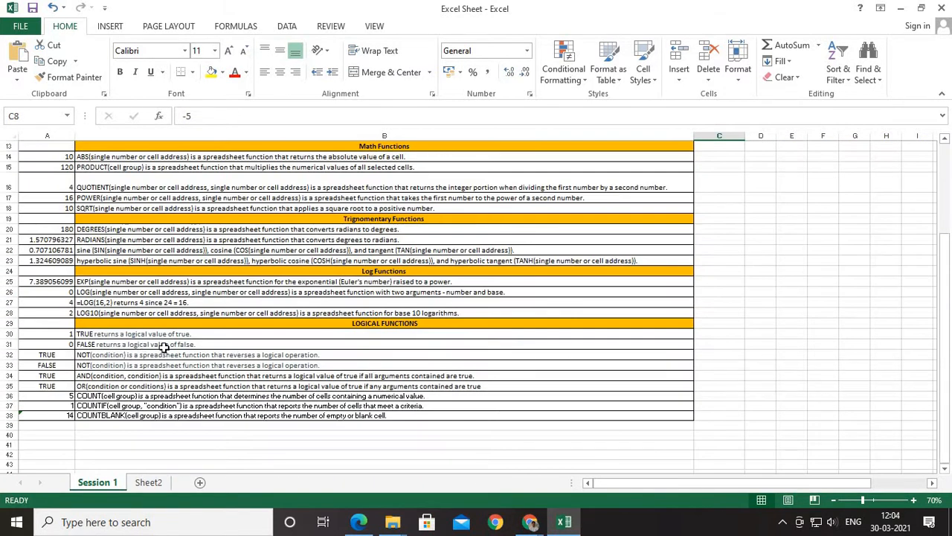
left_click(42, 345)
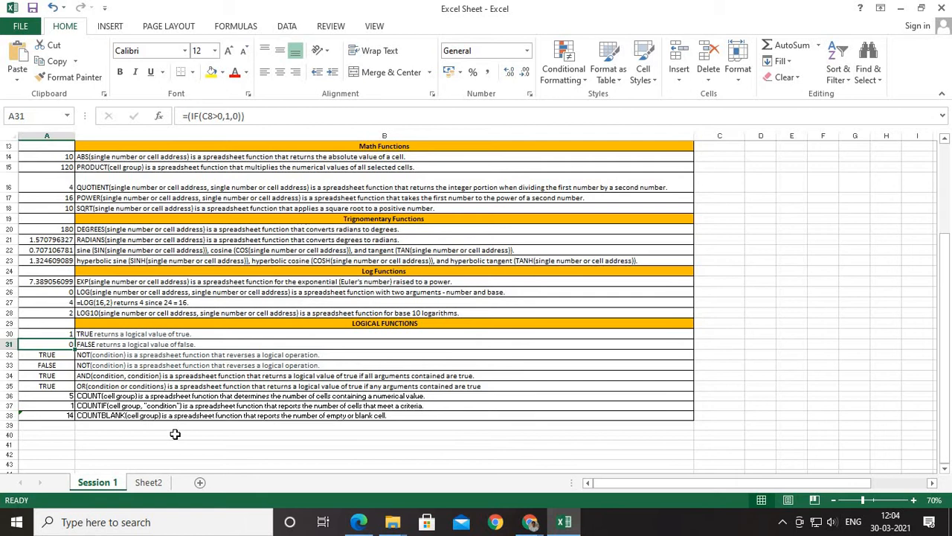
Step: Examine the first NOT example's formula in A32 and check the value in C8 that it refers to
scroll(175, 433, "up", 1, "ctrl")
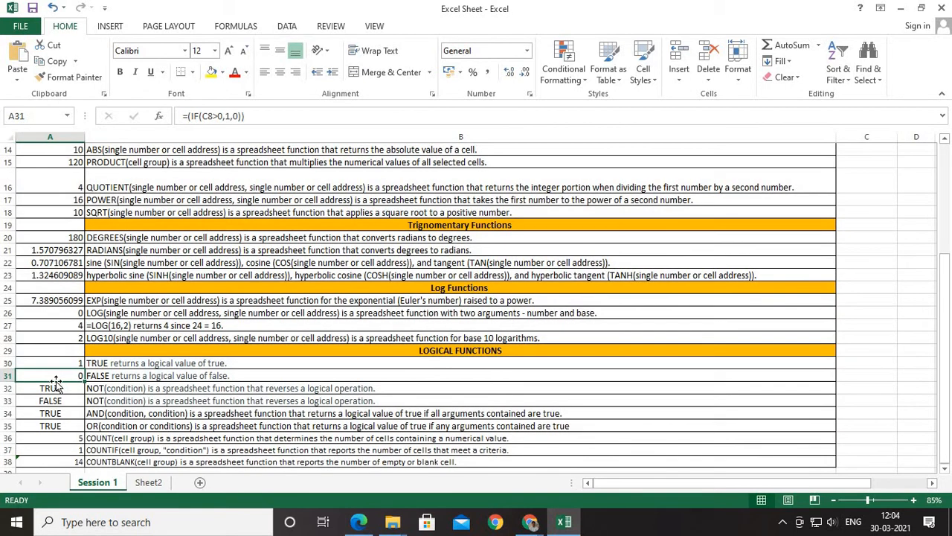
key("Down")
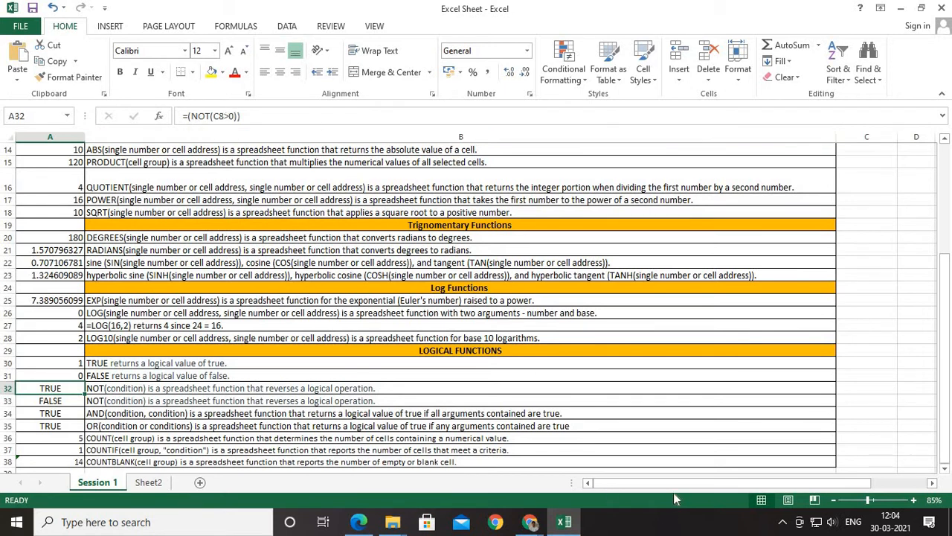
left_click_drag(673, 486, 625, 486)
scroll(846, 281, "up", 5)
left_click(817, 238)
scroll(102, 418, "down", 4)
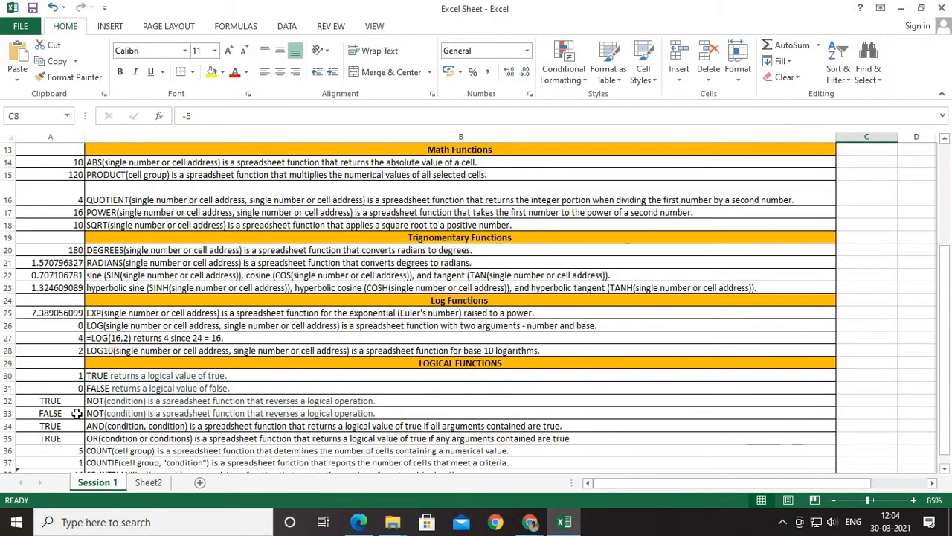
left_click(72, 403)
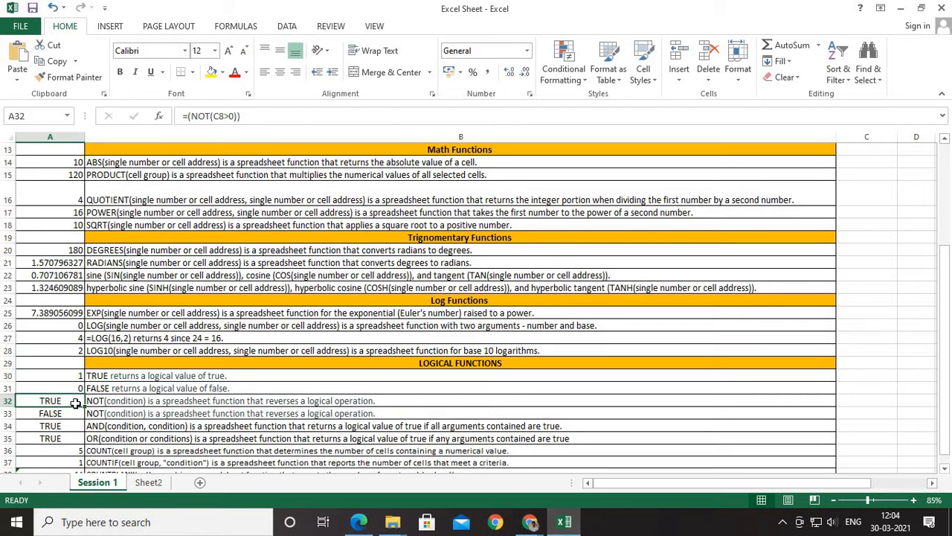
Step: Examine the second NOT example's formula in A33 and trace it to its source cell C9
key("Down")
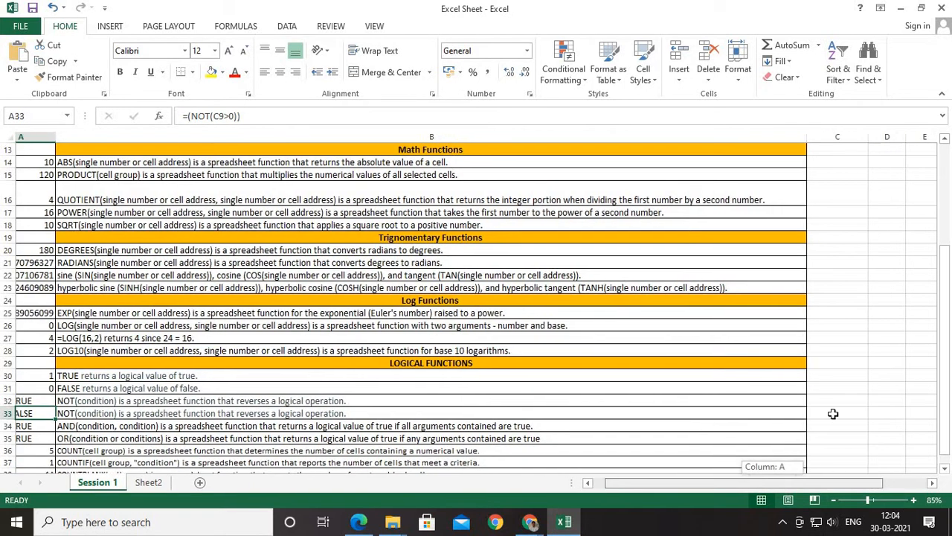
scroll(833, 387, "up", 4)
key("ctrl+bracketleft")
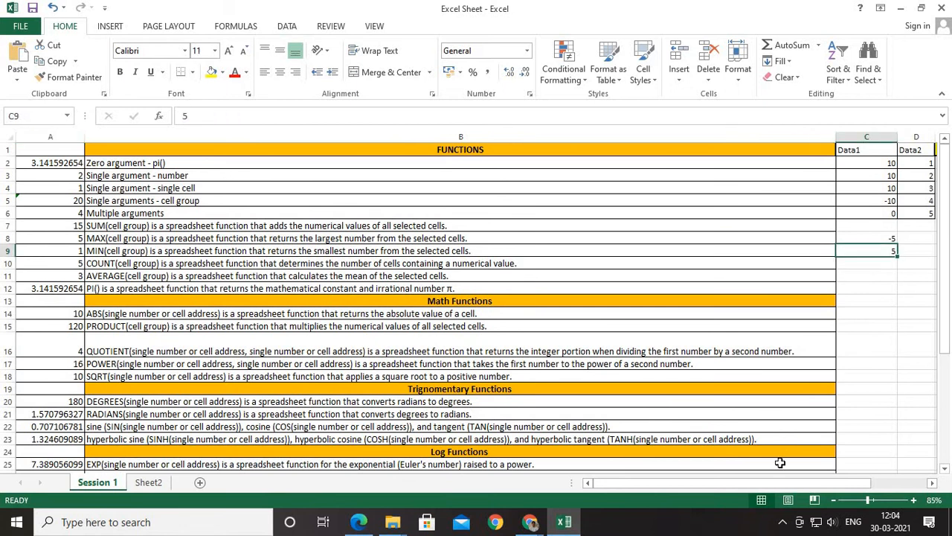
Step: Examine the AND example's formula in A34 and look at the Data1 values in C2 and C3
scroll(69, 390, "down", 5)
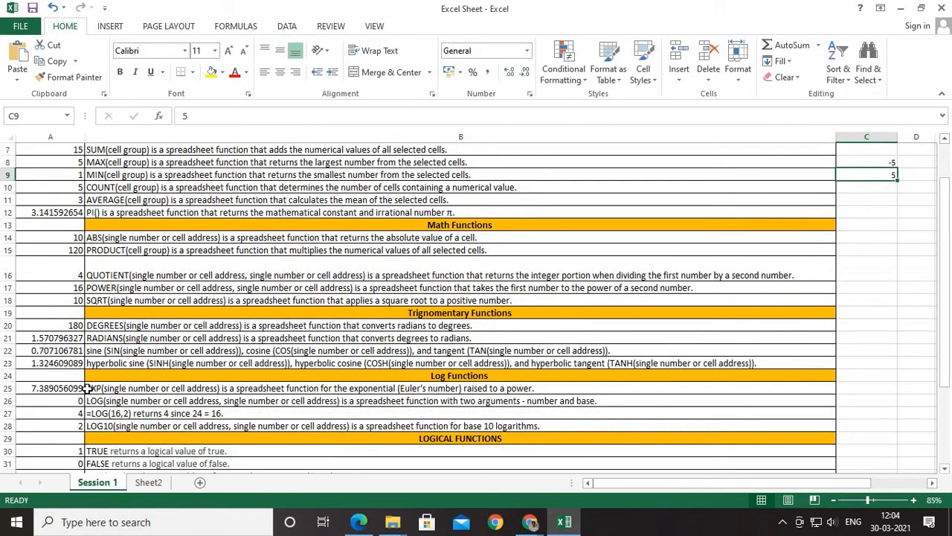
left_click(69, 386)
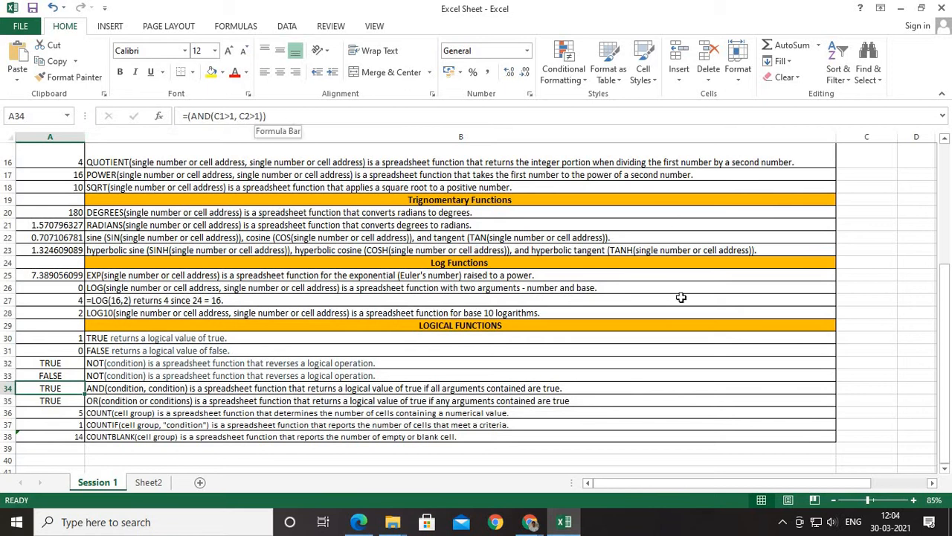
left_click_drag(718, 484, 801, 361)
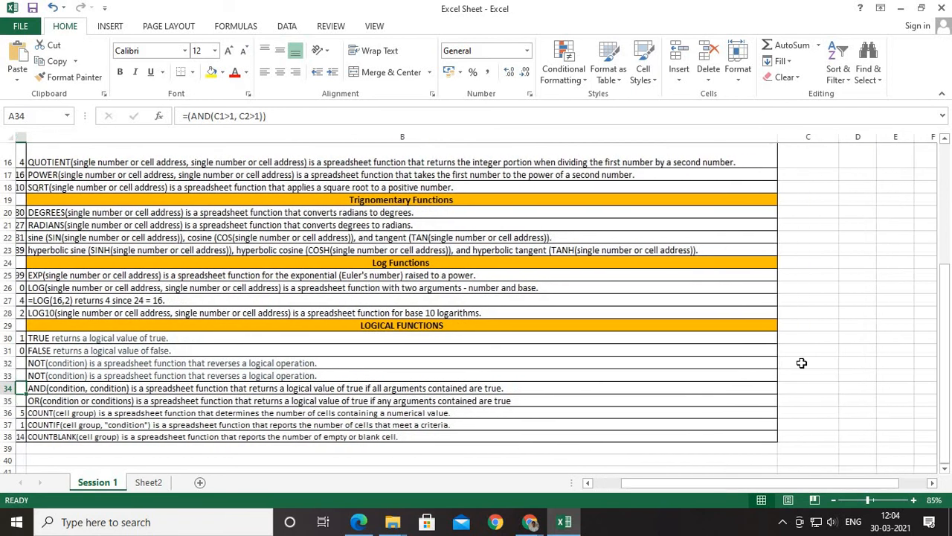
scroll(800, 282, "up", 5)
left_click(807, 164)
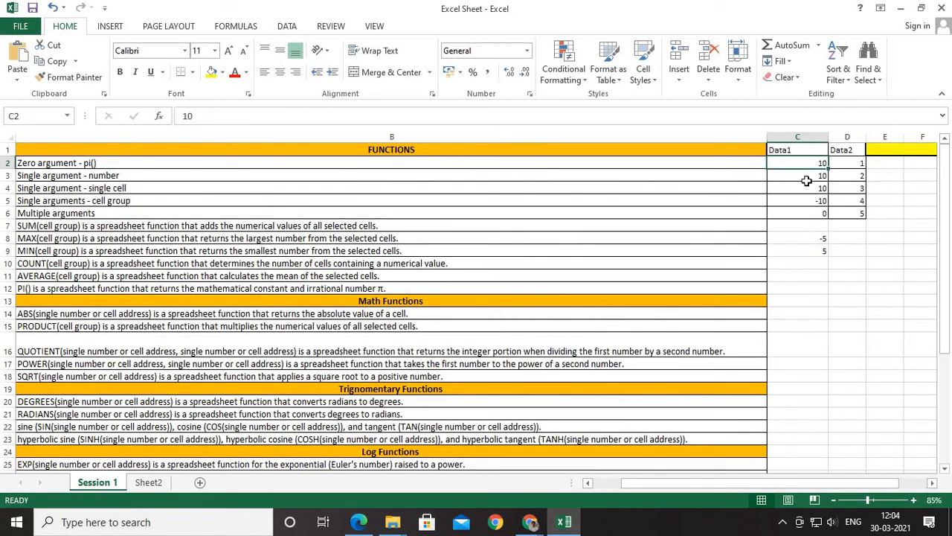
left_click(806, 176)
left_click_drag(684, 485, 632, 484)
Step: Examine the OR example's formula in A35 and trace its second condition to source cell C6
scroll(49, 380, "down", 6)
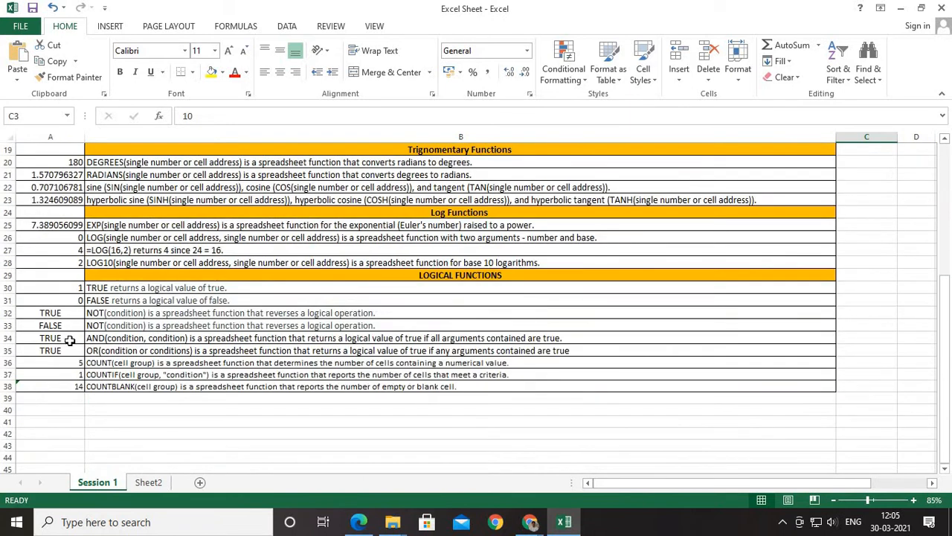
left_click(77, 351)
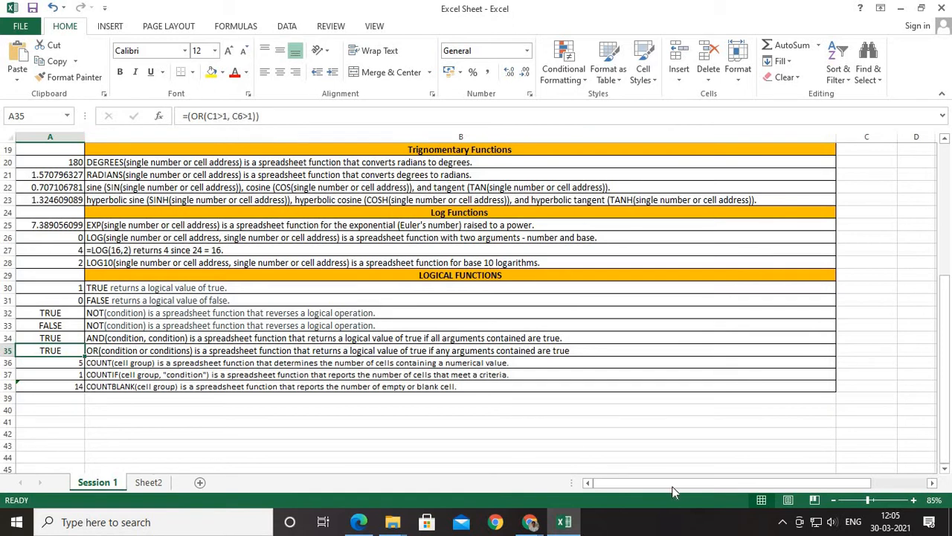
scroll(870, 320, "up", 4)
scroll(878, 261, "up", 2)
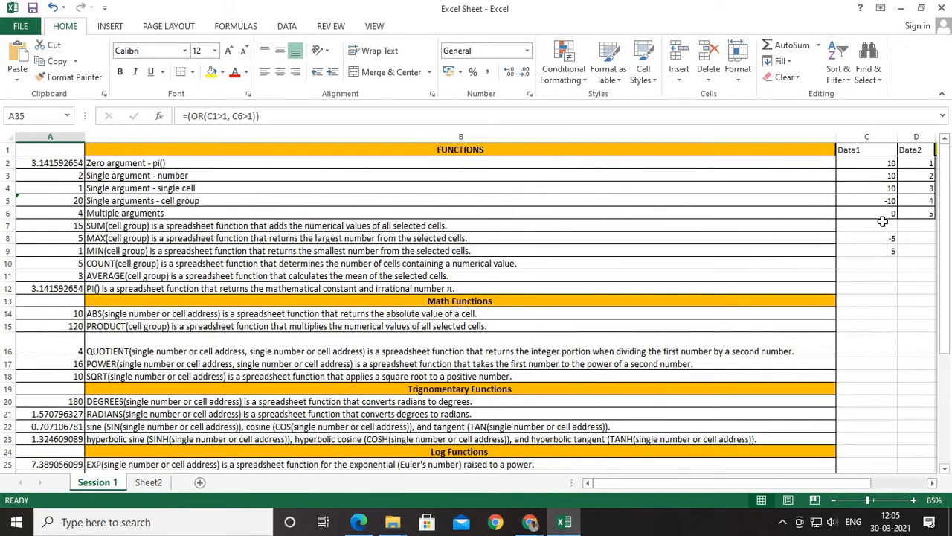
left_click(879, 227)
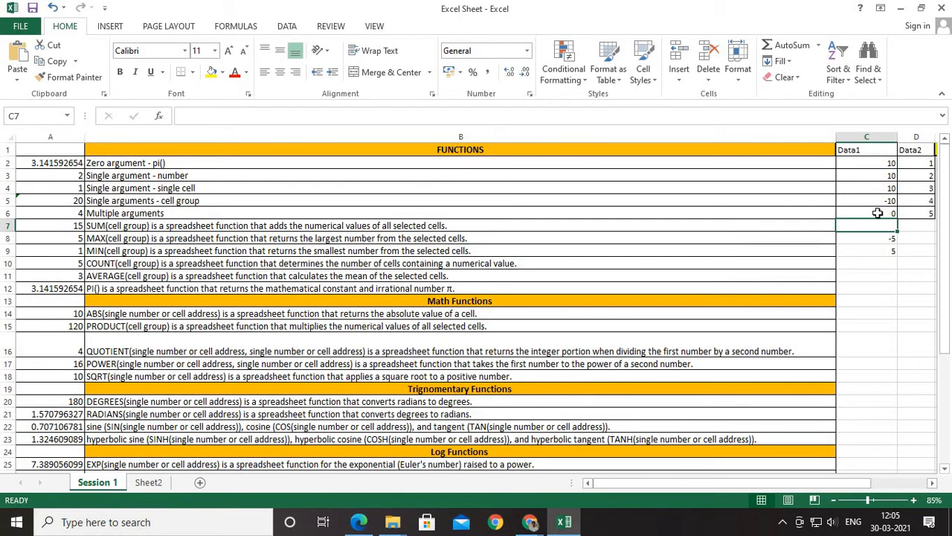
left_click(877, 213)
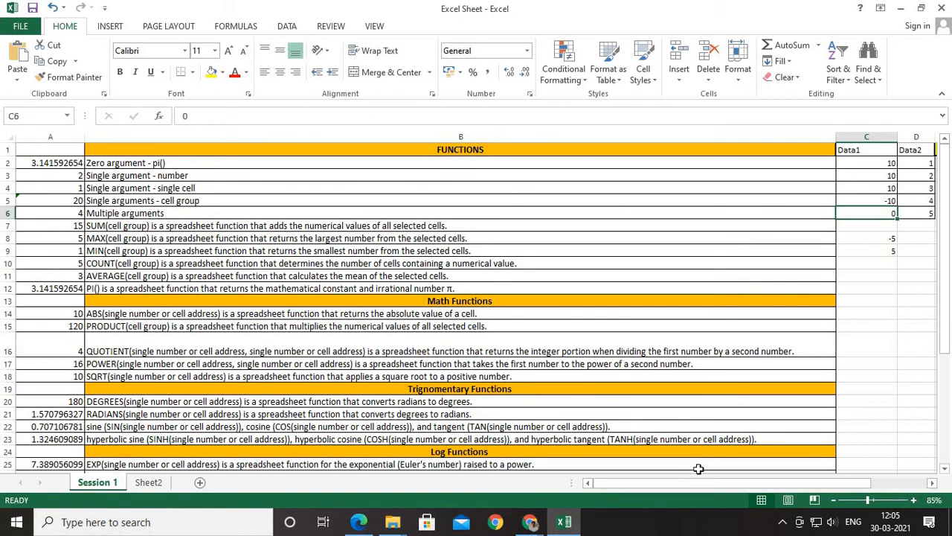
Step: Read the descriptions of the COUNT, COUNTIF and COUNTBLANK functions in B36 to B38
scroll(234, 346, "down", 6)
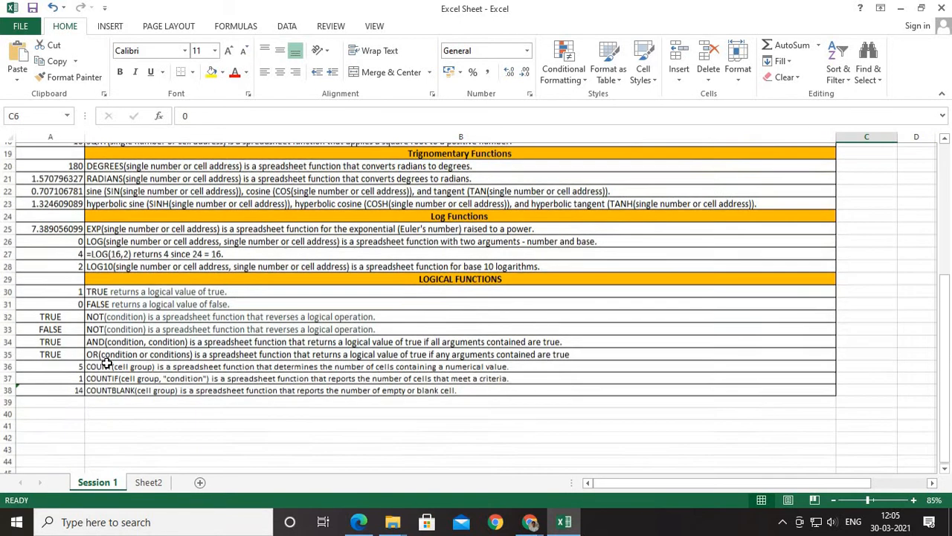
left_click(104, 362)
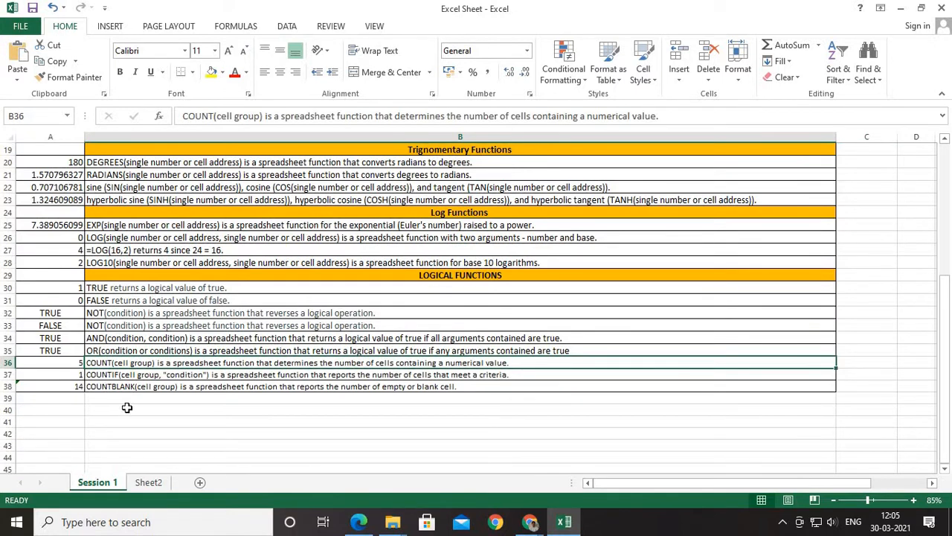
key("Down")
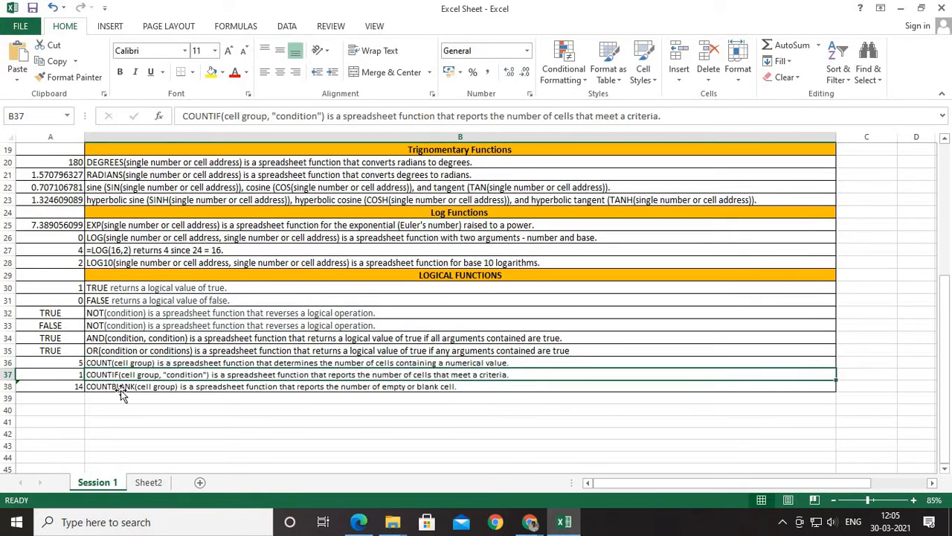
key("Down")
key("Up")
key("Up")
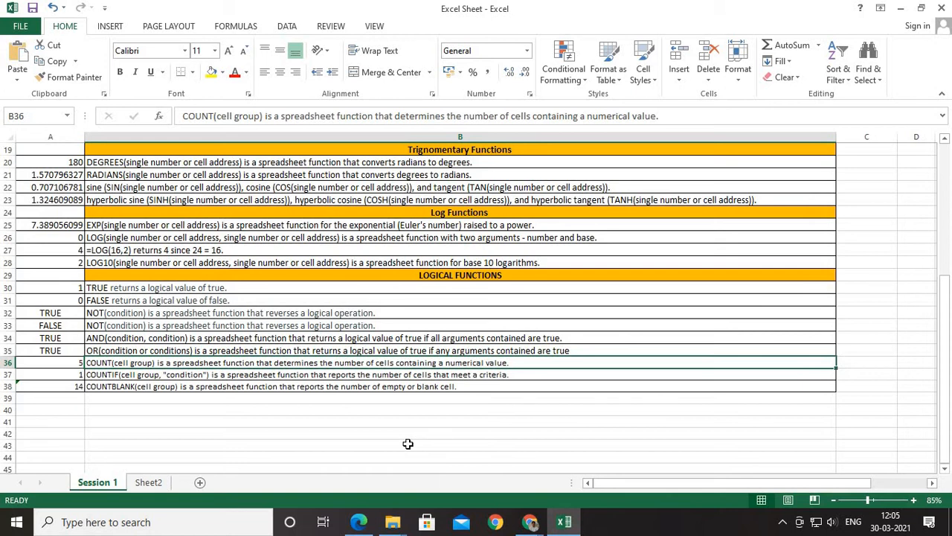
Step: Examine the COUNT example's formula in A36 and select its source range C2:C6 under Data1
left_click(69, 365)
left_click_drag(721, 486, 773, 446)
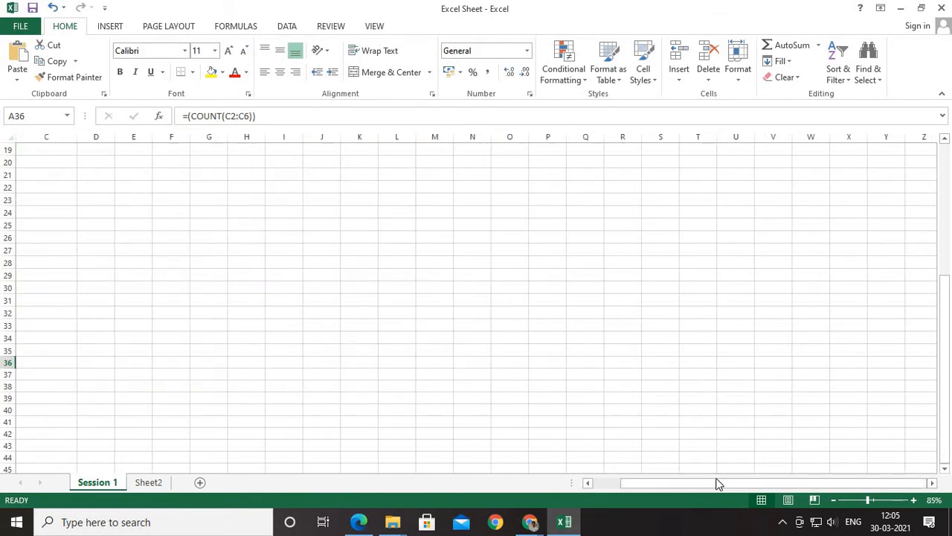
left_click_drag(717, 481, 690, 484)
scroll(848, 332, "up", 6)
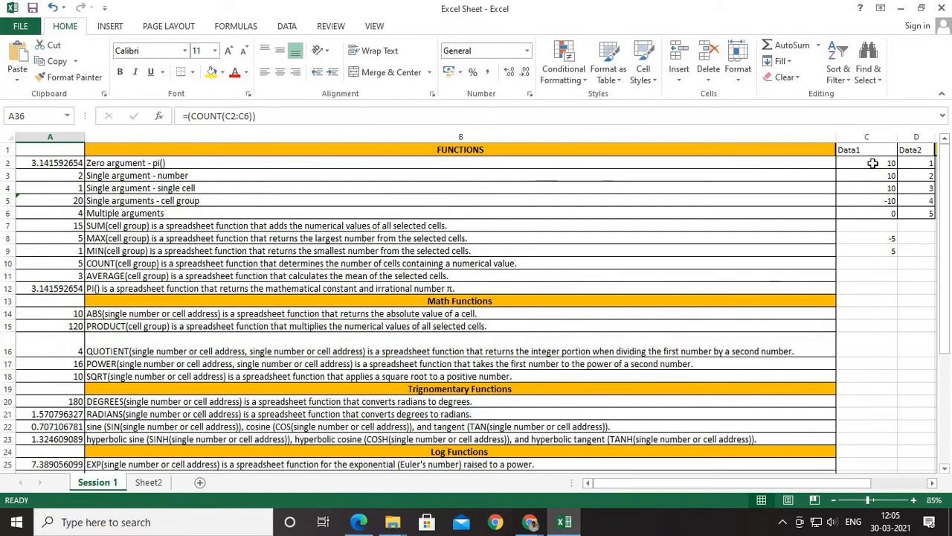
left_click_drag(872, 165, 885, 214)
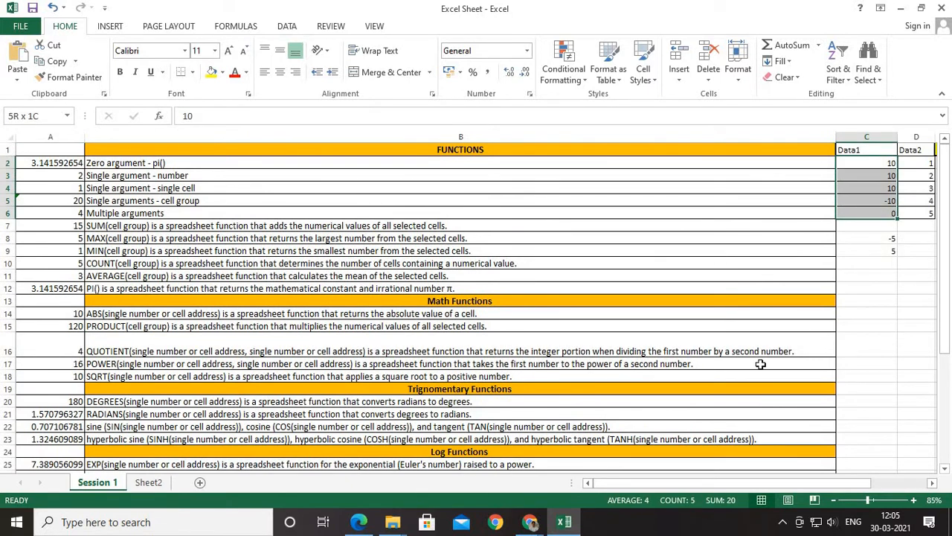
Step: Read the COUNTIF description in B37, examine its formula in A37 and look over the Data2 values in D2:D6
scroll(128, 365, "down", 6)
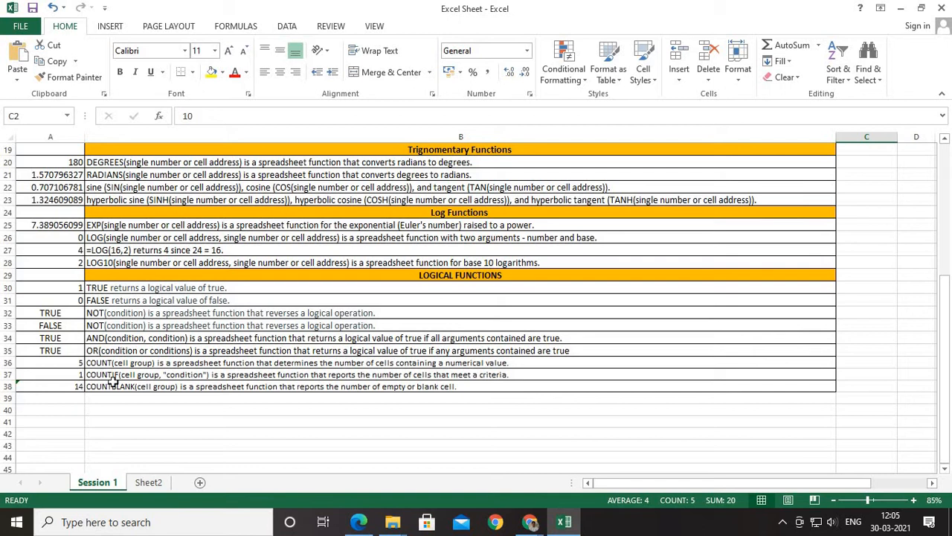
left_click(112, 376)
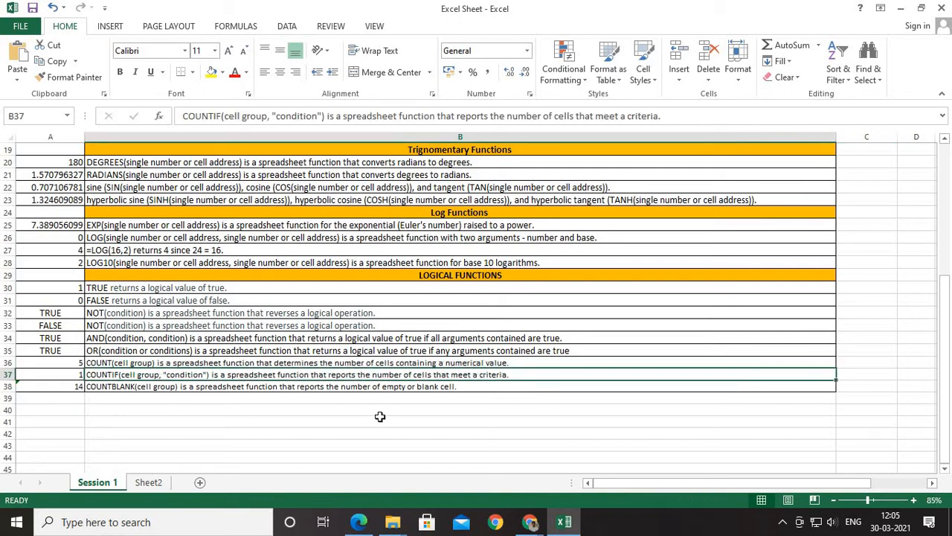
key("Left")
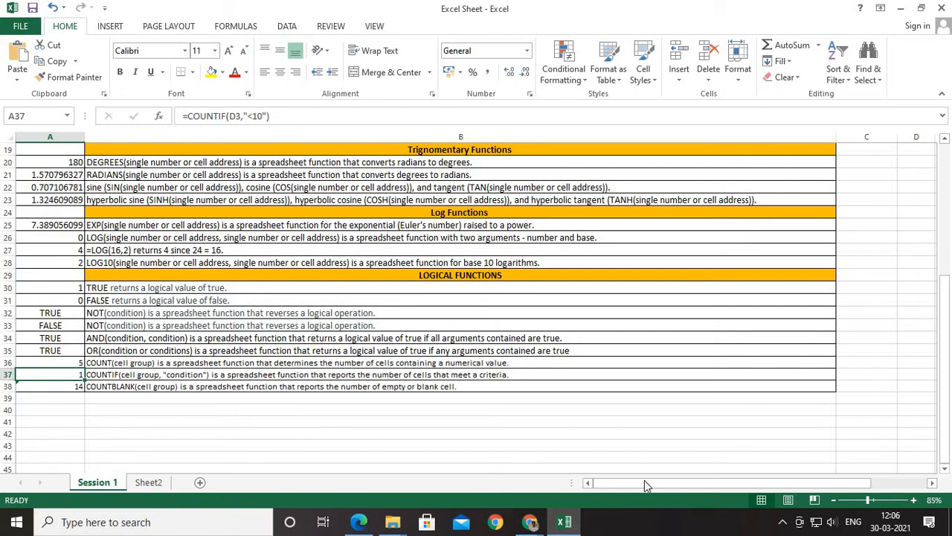
left_click_drag(644, 480, 826, 282)
scroll(826, 282, "up", 5)
scroll(826, 282, "up", 1)
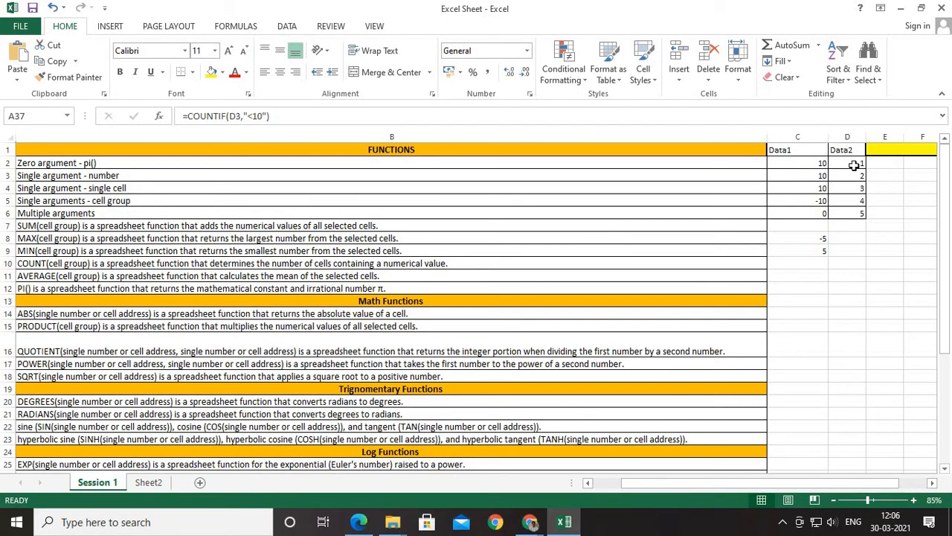
left_click_drag(856, 163, 854, 214)
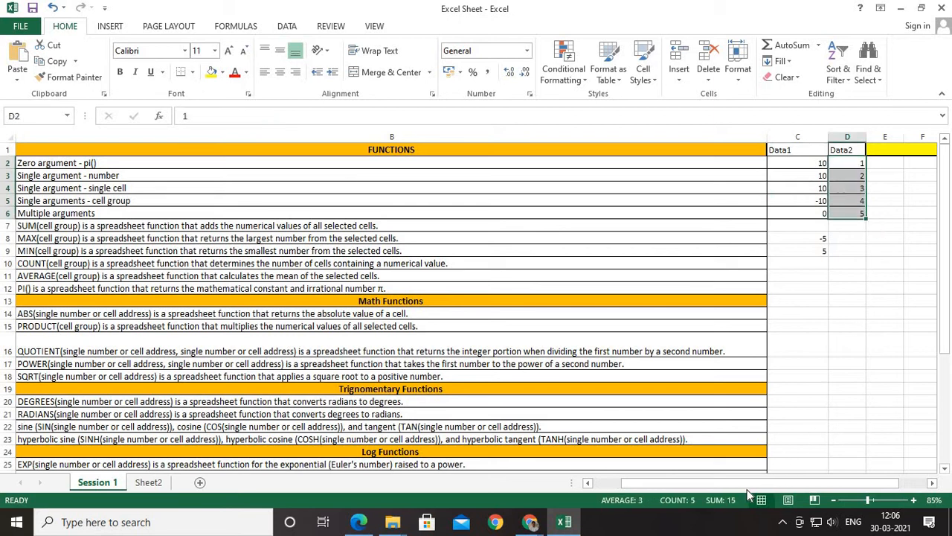
left_click_drag(746, 489, 746, 489)
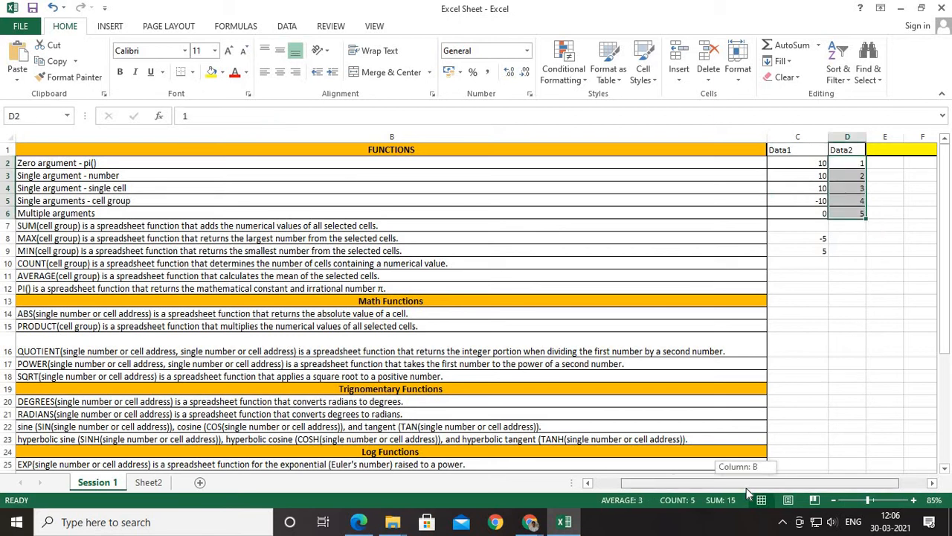
left_click(840, 200)
left_click_drag(660, 486, 633, 487)
Step: Recheck the COUNTIF formula in A37 against the single source cell D3 that it tests
scroll(78, 403, "down", 6)
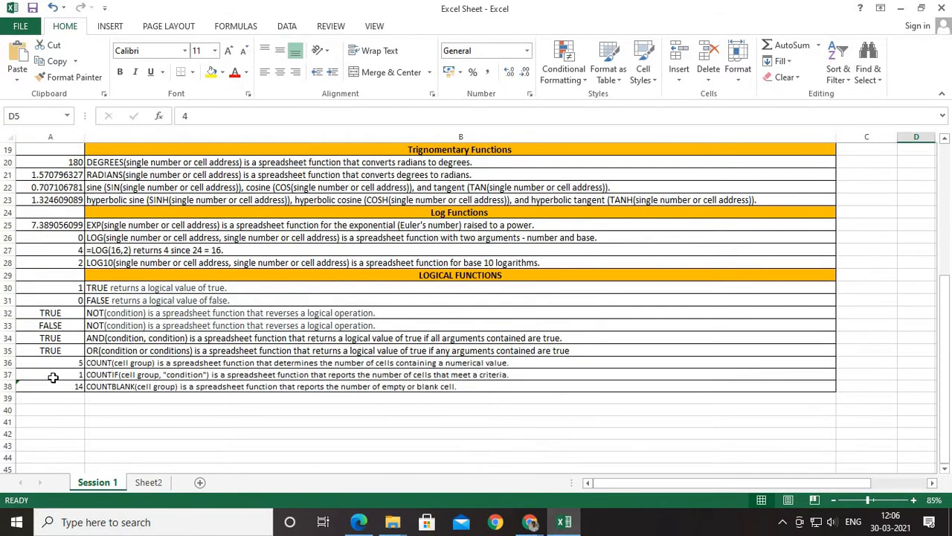
left_click(52, 376)
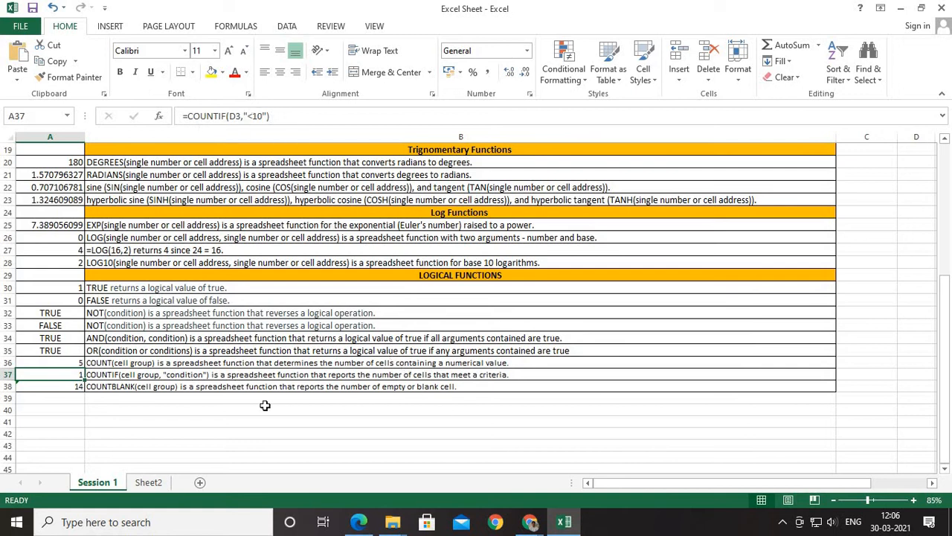
left_click_drag(627, 484, 655, 484)
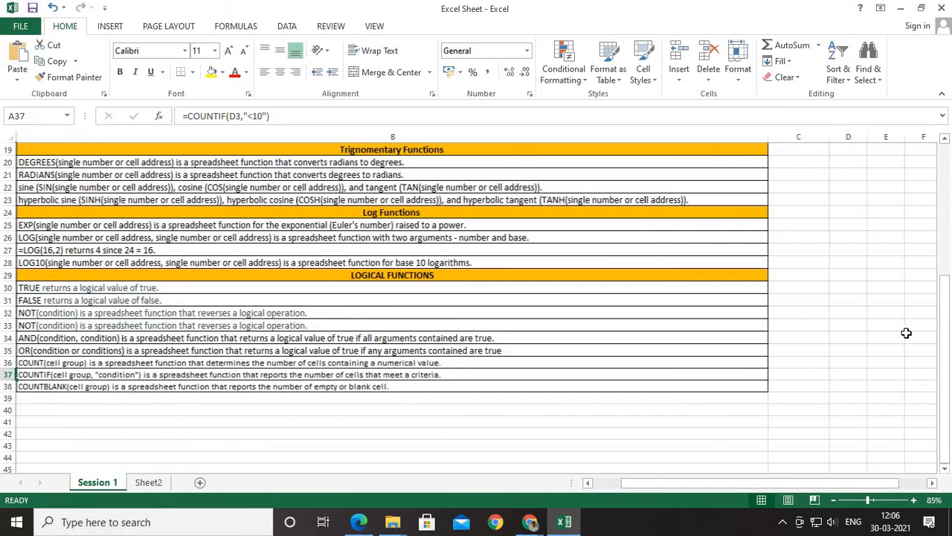
scroll(906, 334, "up", 6)
left_click(855, 188)
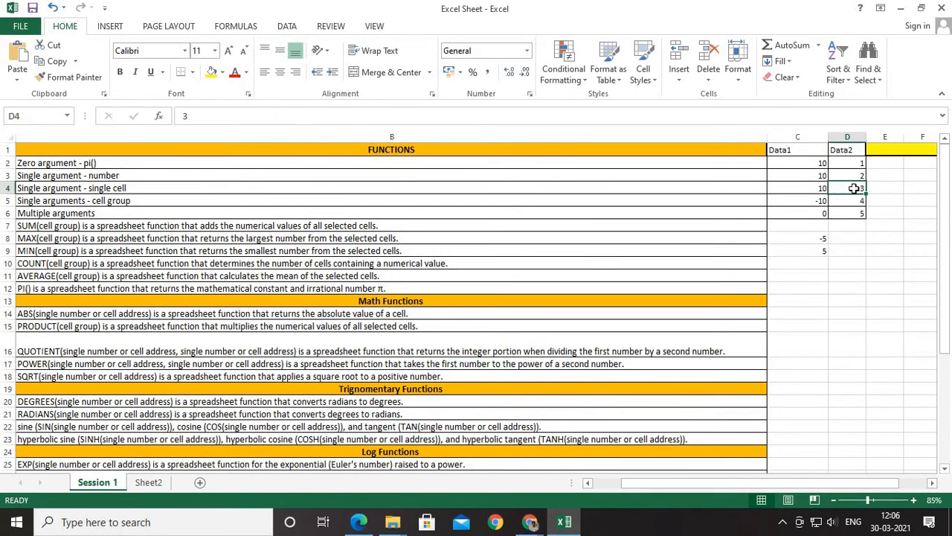
left_click(853, 173)
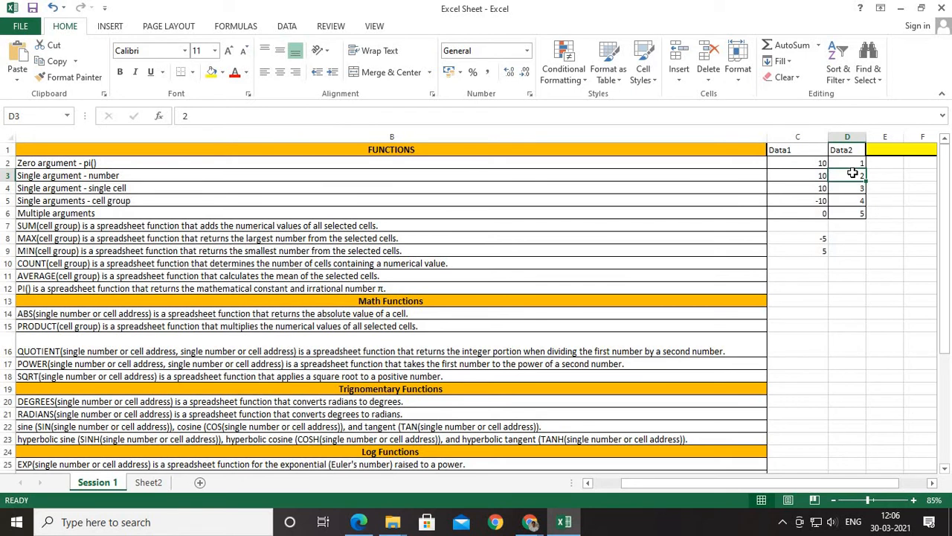
left_click_drag(702, 483, 573, 482)
scroll(99, 308, "down", 8)
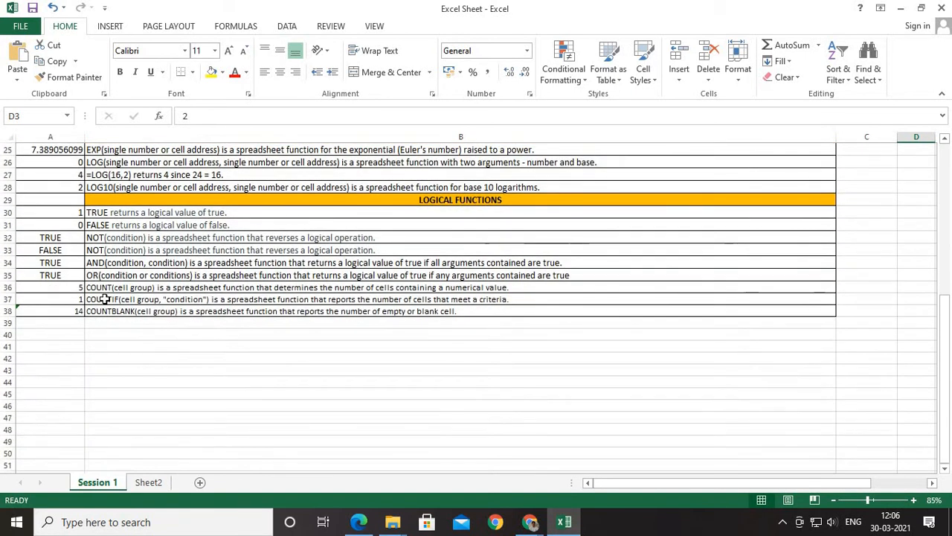
left_click(70, 301)
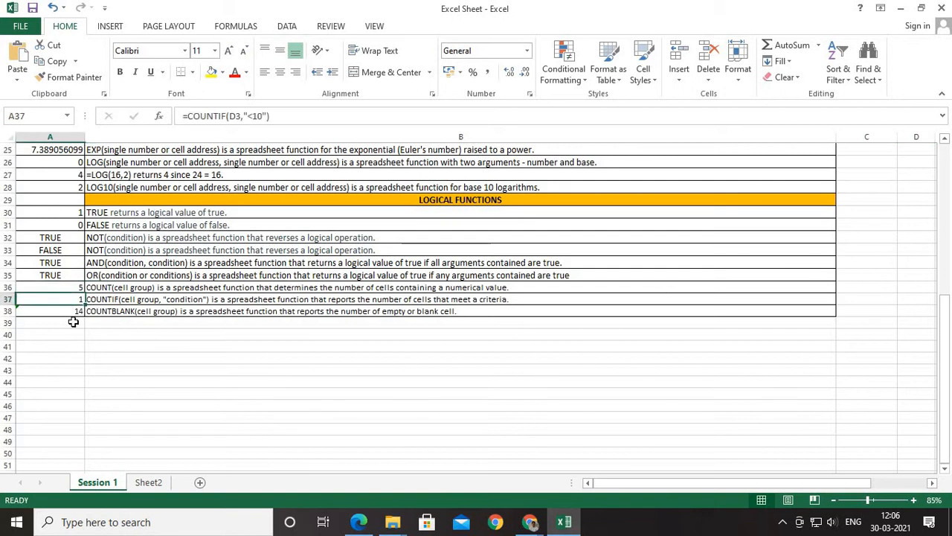
Step: Examine the COUNTBLANK example's formula in A38, select its source range D3:D20 and return to the example
left_click(74, 318)
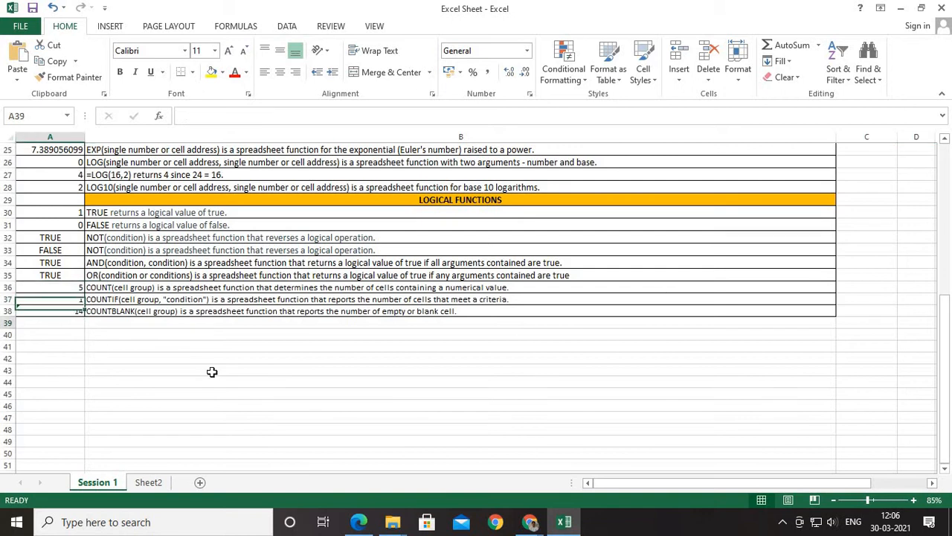
left_click(43, 312)
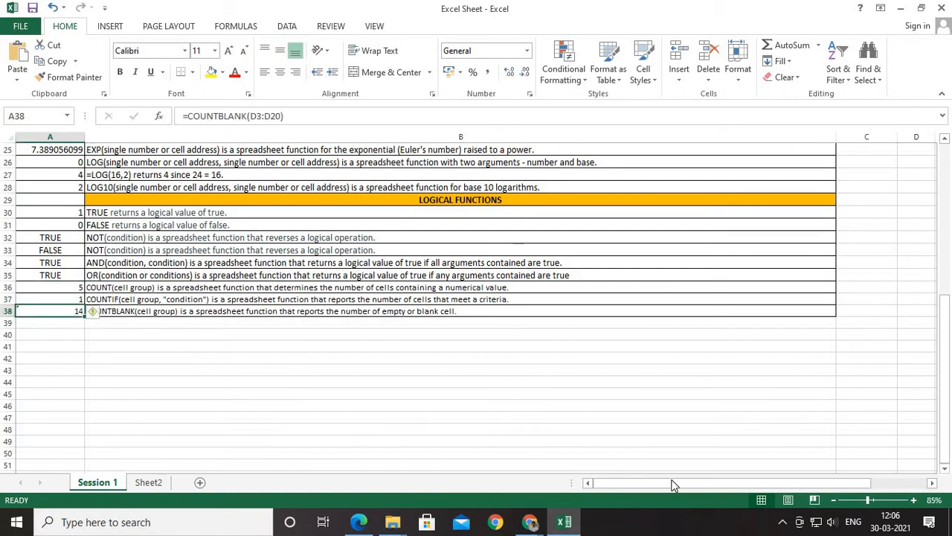
left_click_drag(675, 485, 634, 482)
scroll(788, 377, "up", 8)
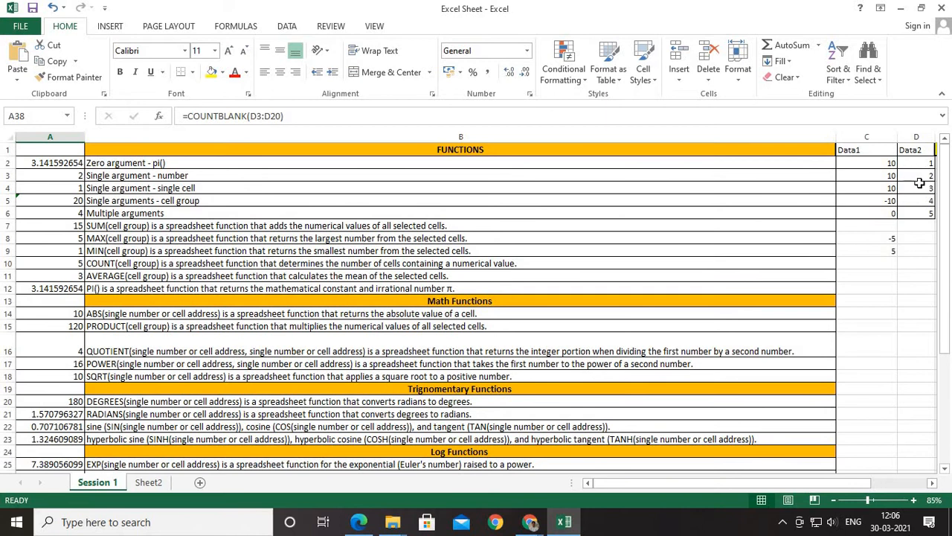
left_click(914, 176)
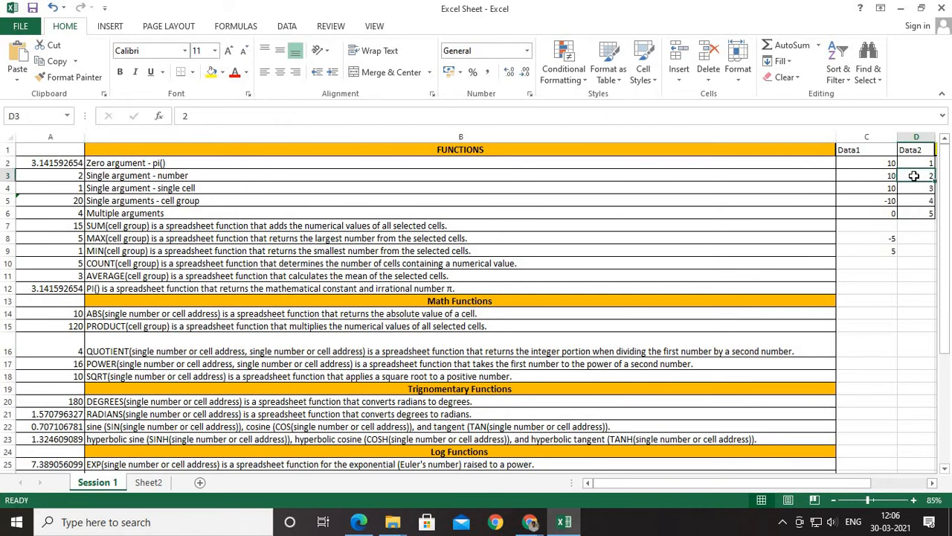
left_click_drag(922, 176, 930, 411)
left_click_drag(682, 482, 645, 480)
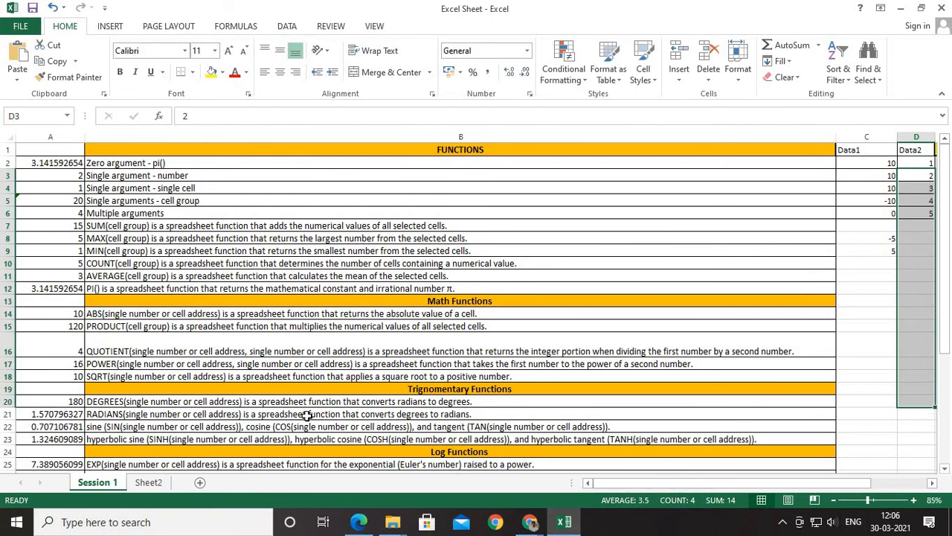
scroll(223, 424, "down", 6)
scroll(357, 388, "up", 3)
scroll(74, 431, "down", 2)
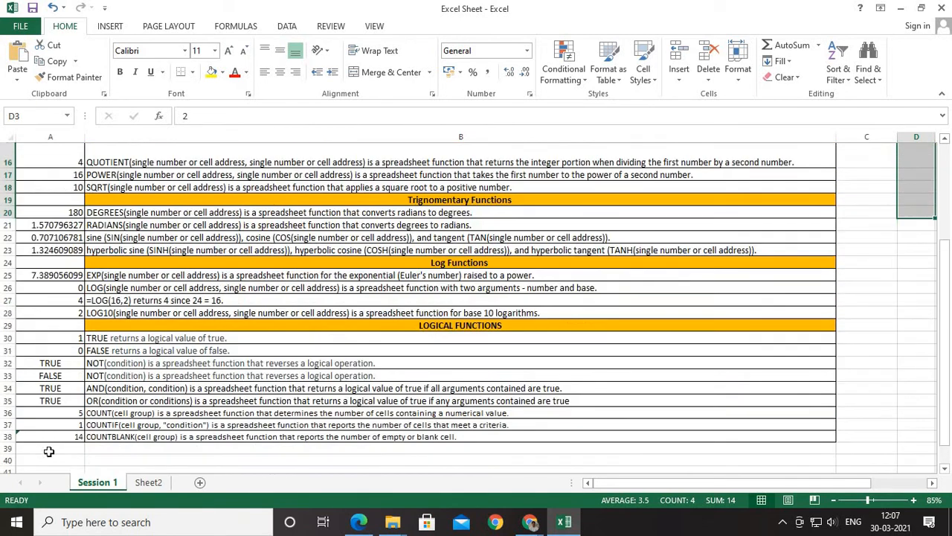
Step: Recheck the COUNTBLANK formula in A38 and its description in B38, and look over the full list of functions on the sheet
left_click(57, 436)
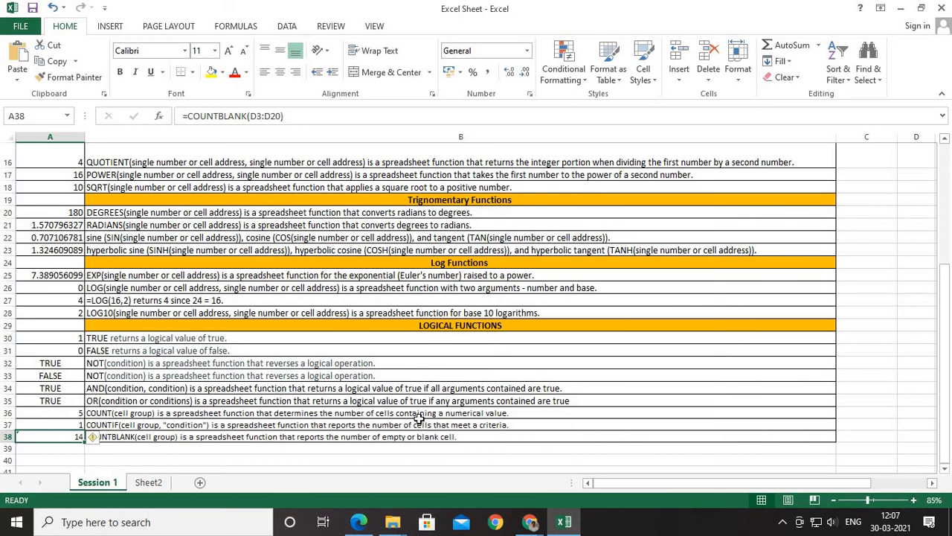
left_click(386, 439)
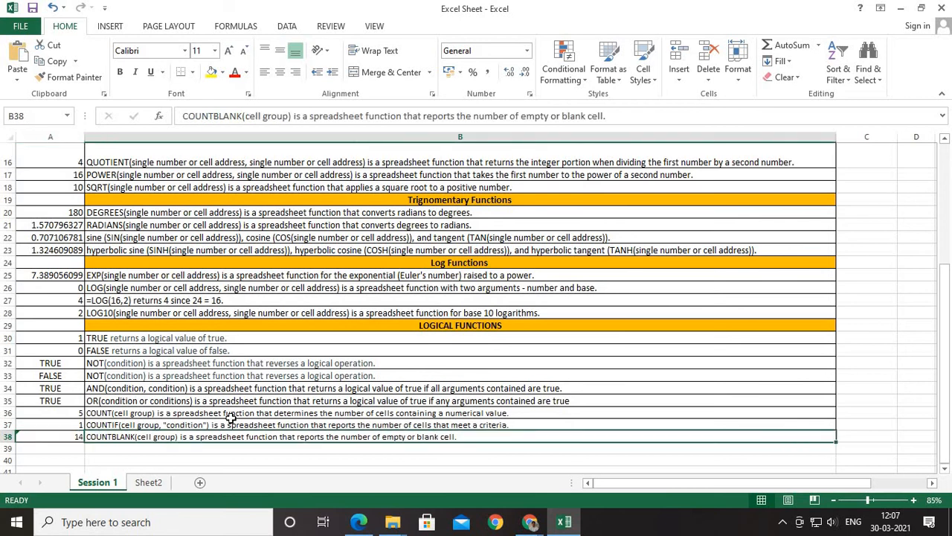
scroll(462, 369, "up", 5)
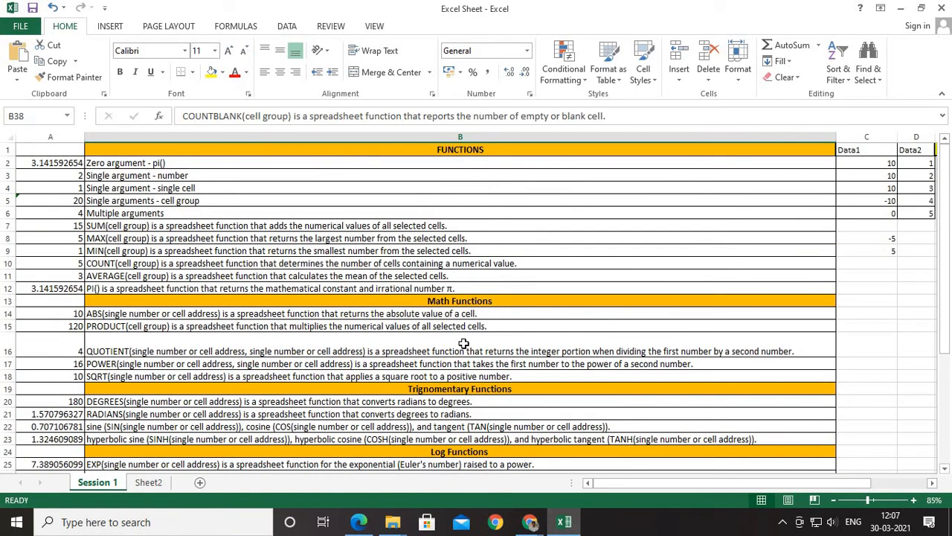
scroll(465, 346, "down", 2)
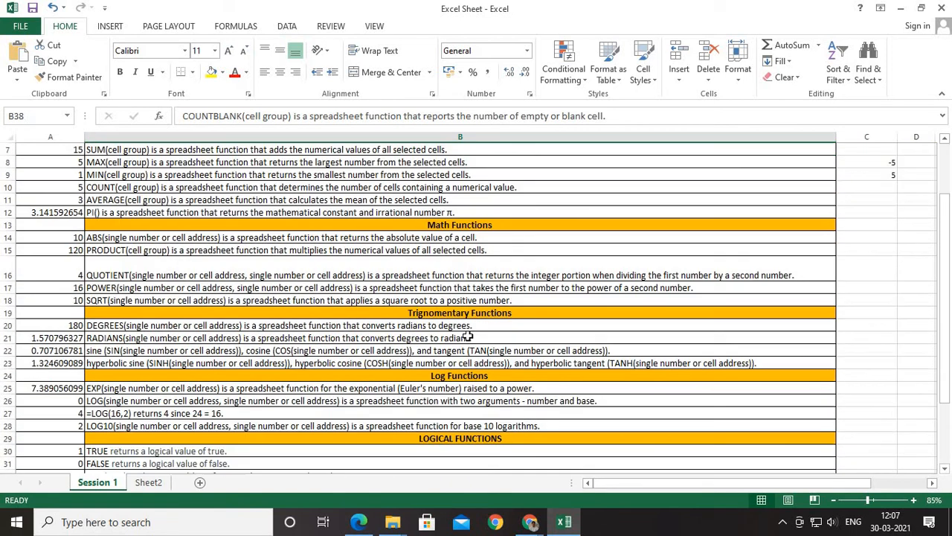
scroll(476, 376, "down", 3)
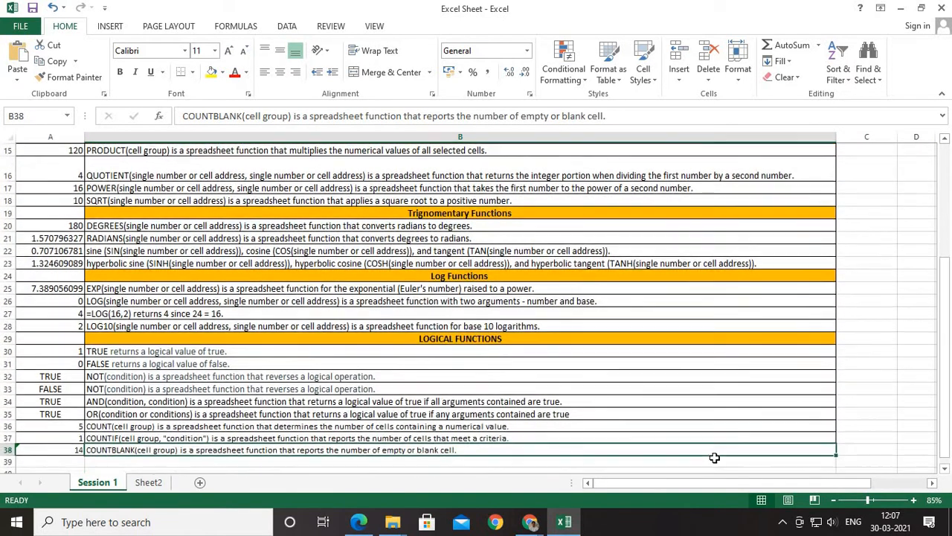
scroll(714, 454, "up", 3)
scroll(736, 430, "up", 2)
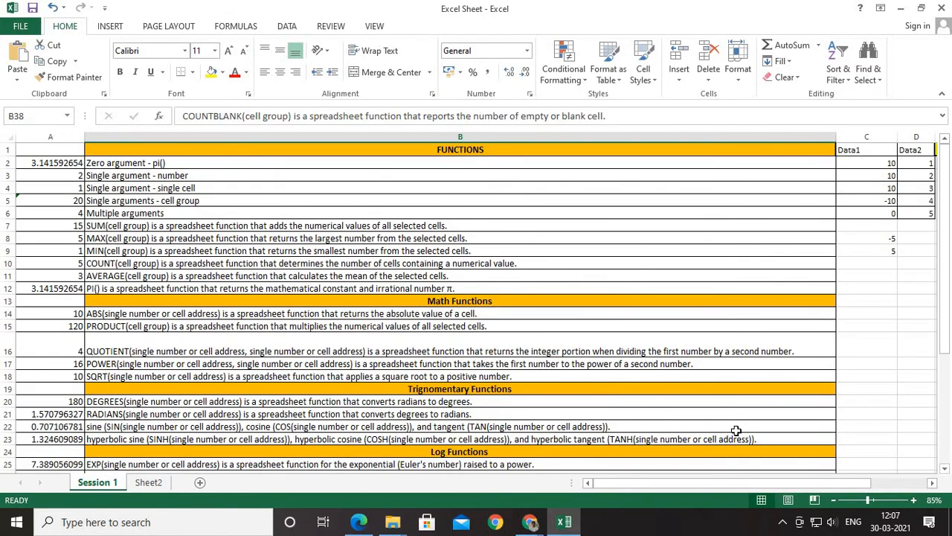